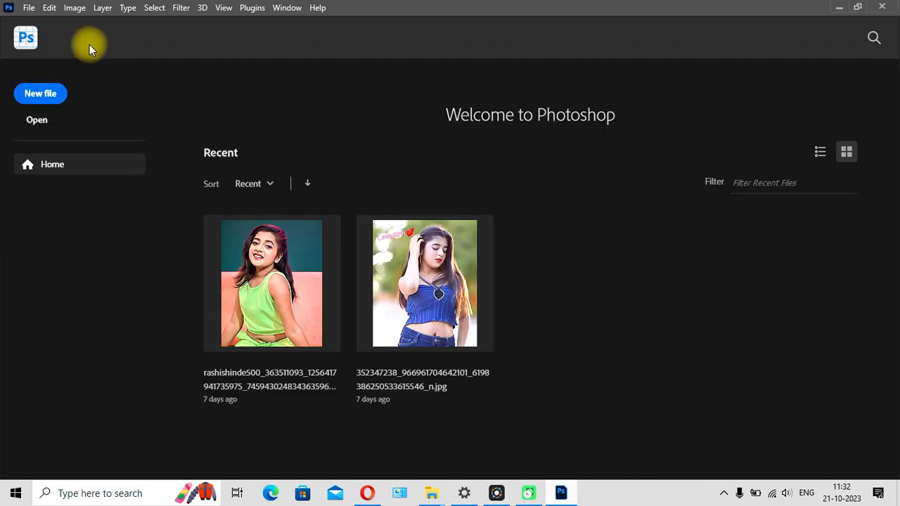
Open the recent photo with the blue top, try a rectangular selection over its caption text, and try to remove the background.
left_click(428, 277)
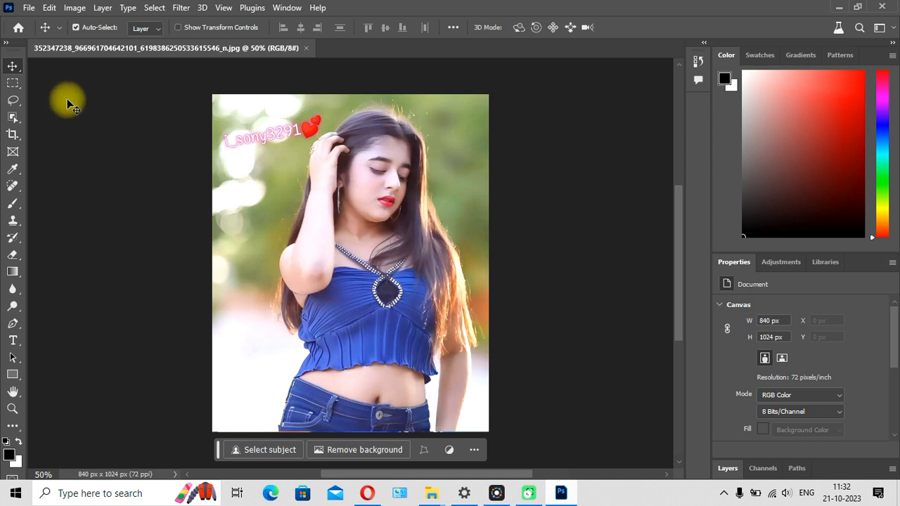
left_click(12, 84)
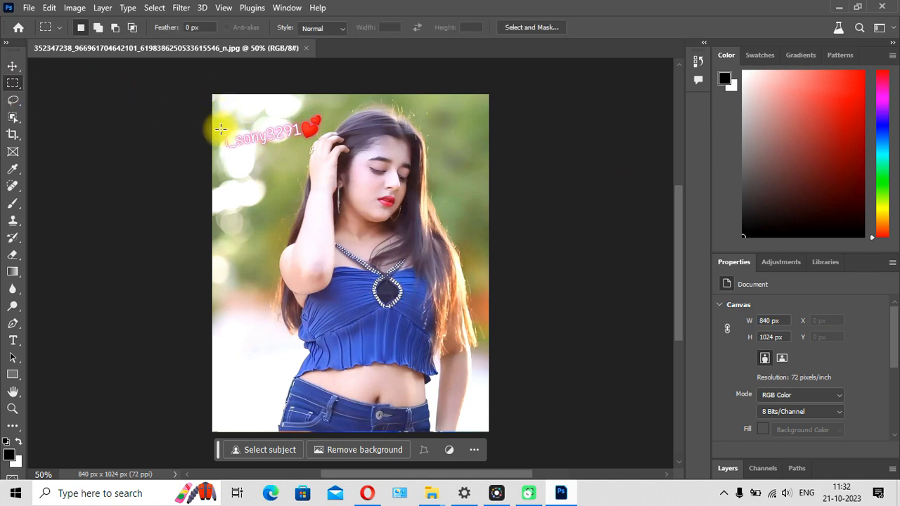
left_click_drag(214, 132, 311, 124)
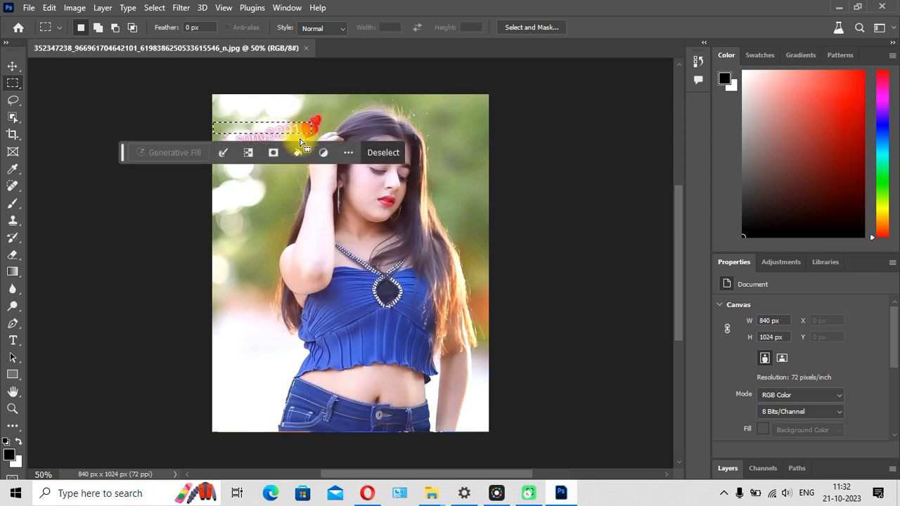
left_click(383, 153)
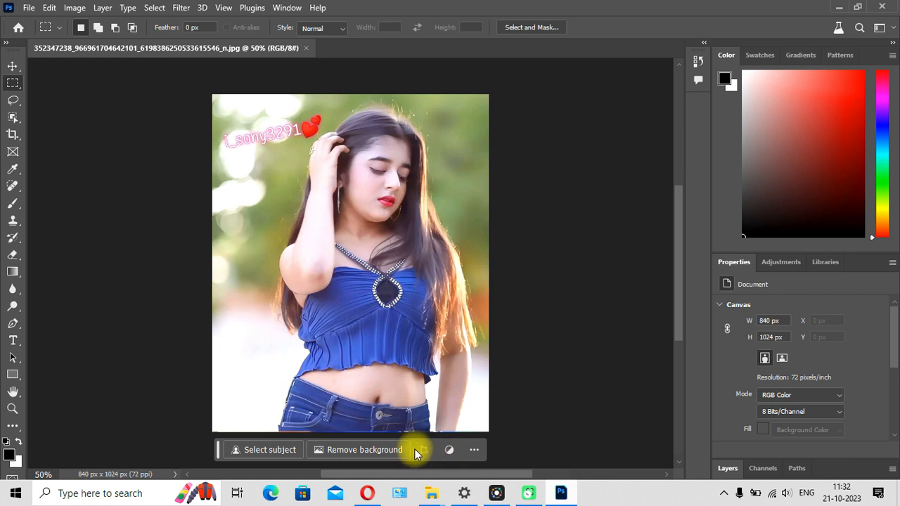
left_click(378, 450)
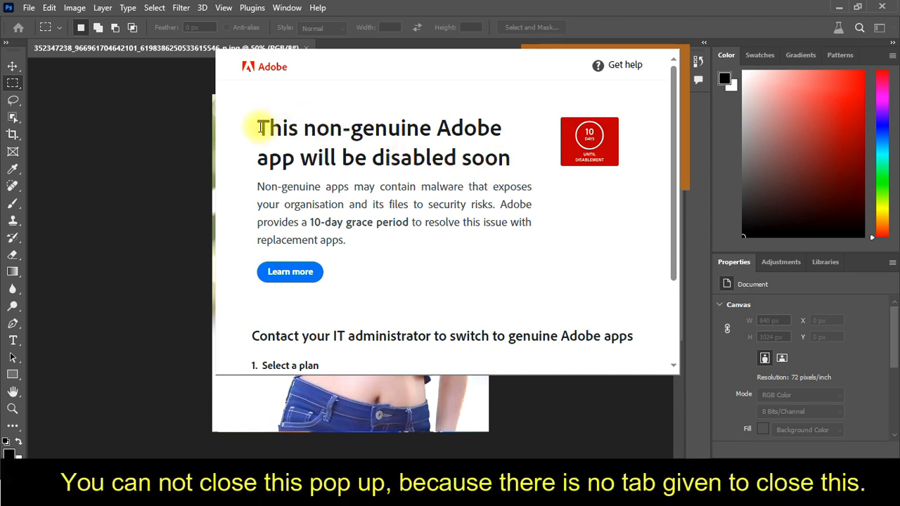
Examine the Adobe non-genuine app notice, including its heading and the text further down.
left_click_drag(260, 126, 513, 156)
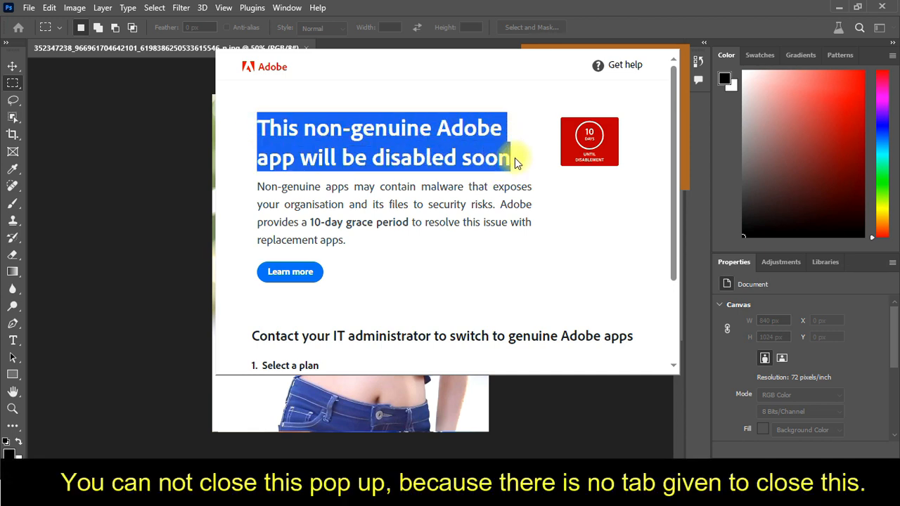
left_click(422, 258)
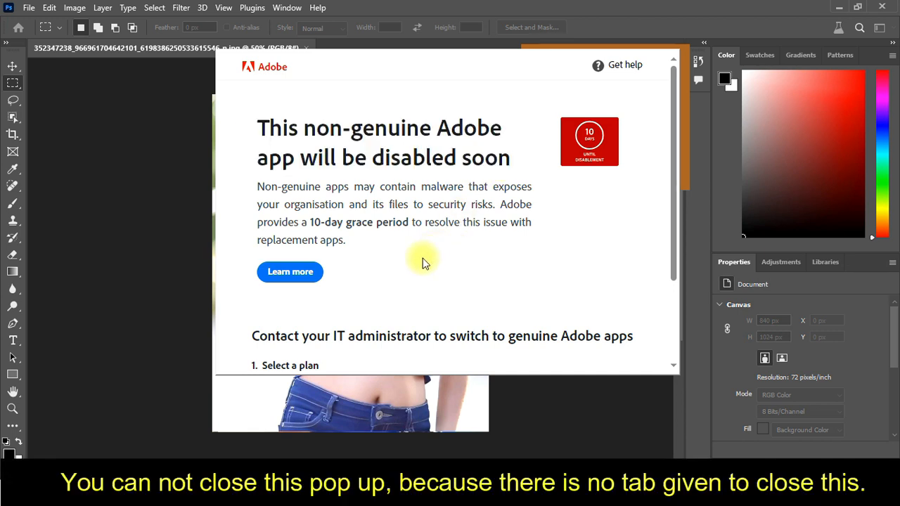
scroll(422, 258, "down", 2)
scroll(424, 260, "up", 2)
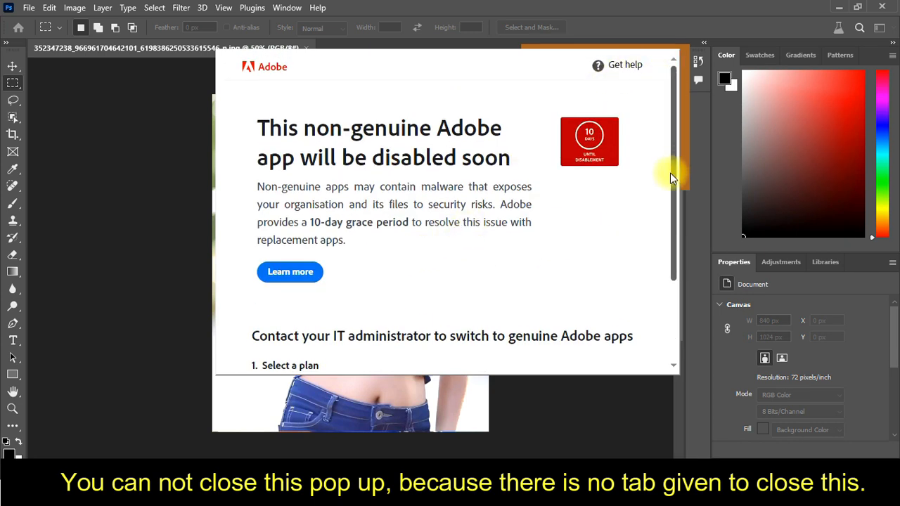
left_click_drag(676, 184, 660, 127)
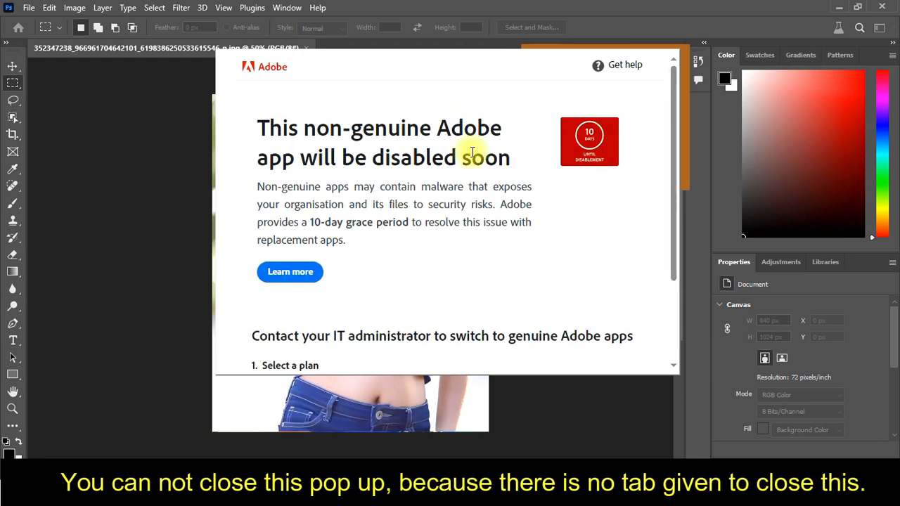
scroll(225, 110, "up", 3)
left_click_drag(338, 68, 164, 125)
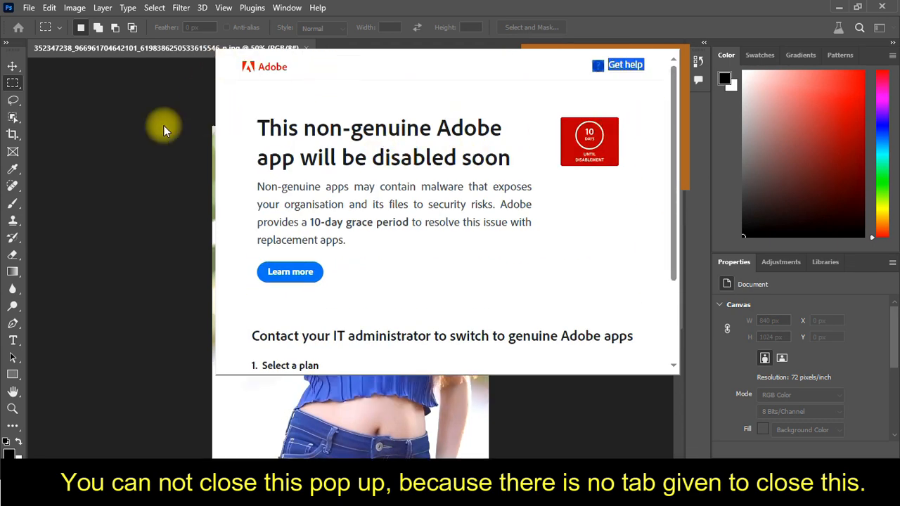
left_click(337, 68)
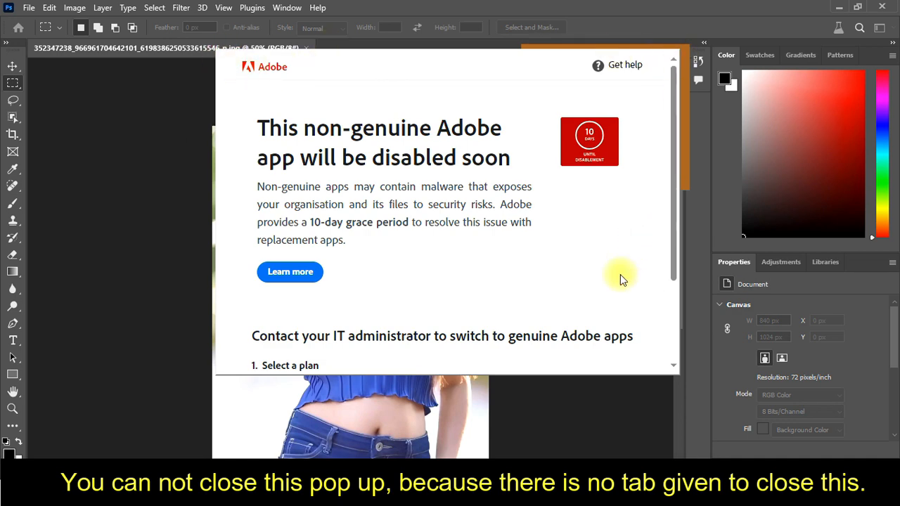
left_click_drag(673, 244, 634, 344)
scroll(604, 249, "up", 3)
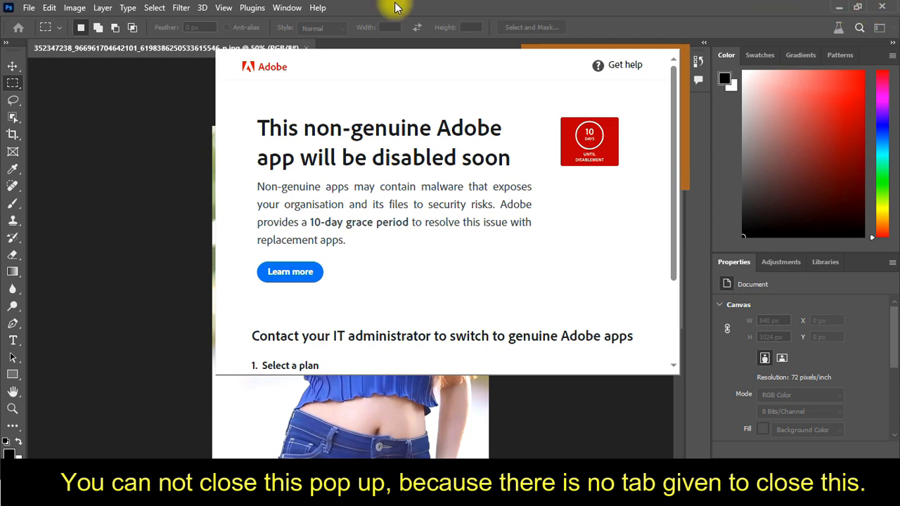
left_click(317, 8)
left_click(313, 8)
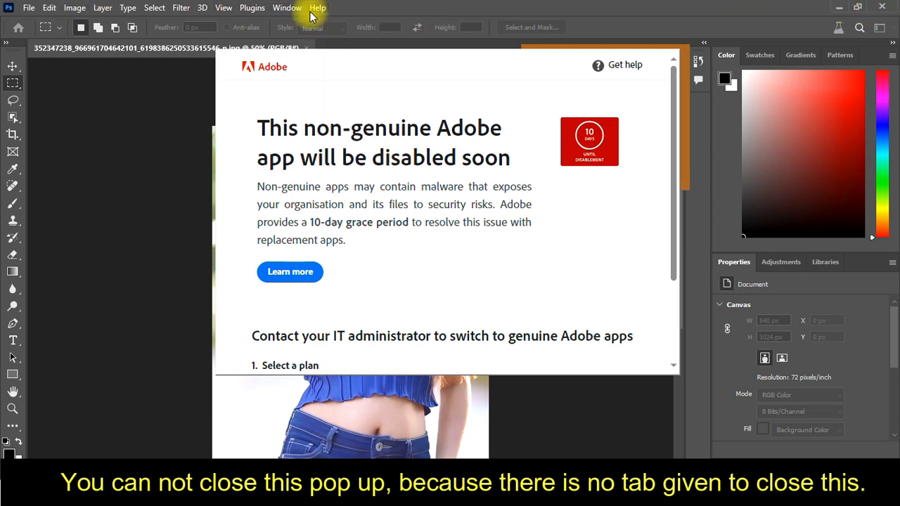
left_click(317, 8)
left_click(316, 7)
left_click(49, 8)
mouse_move(29, 7)
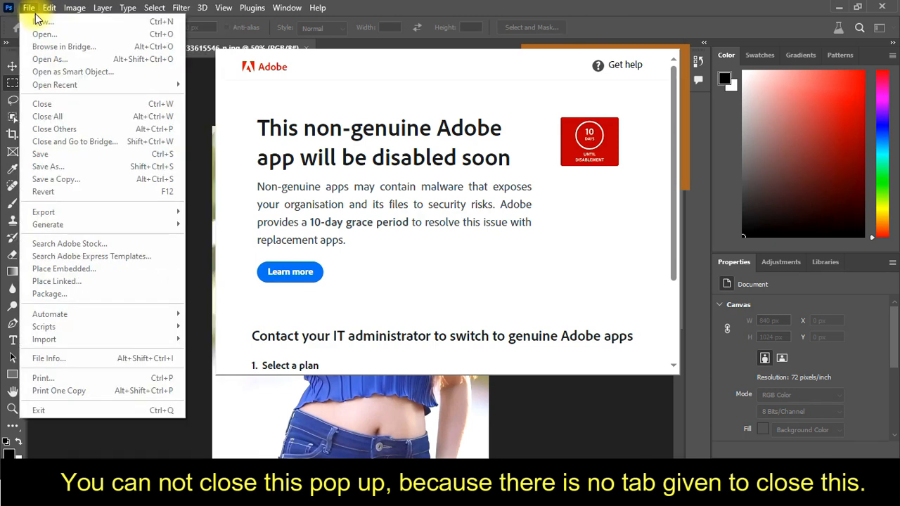
left_click(559, 298)
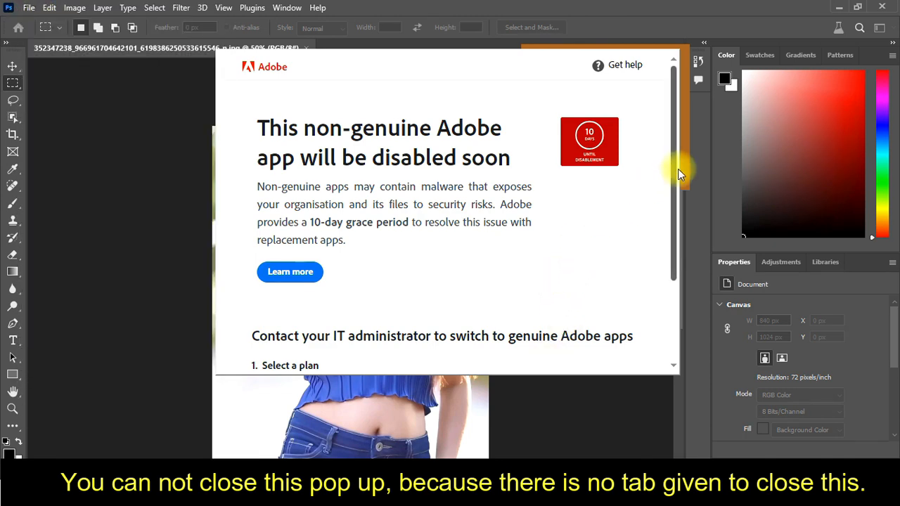
left_click_drag(673, 172, 654, 387)
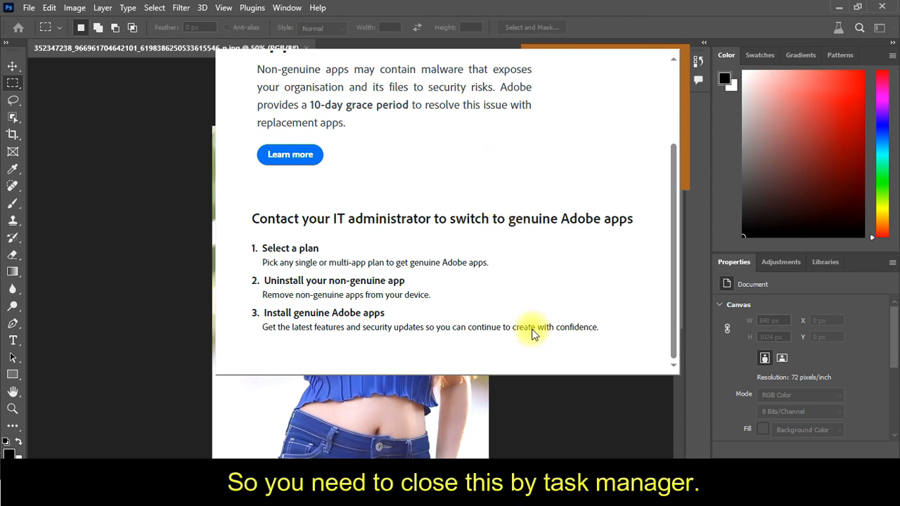
Switch to Task Manager, end the Adobe Photoshop 2024 task, and close Task Manager.
right_click(624, 494)
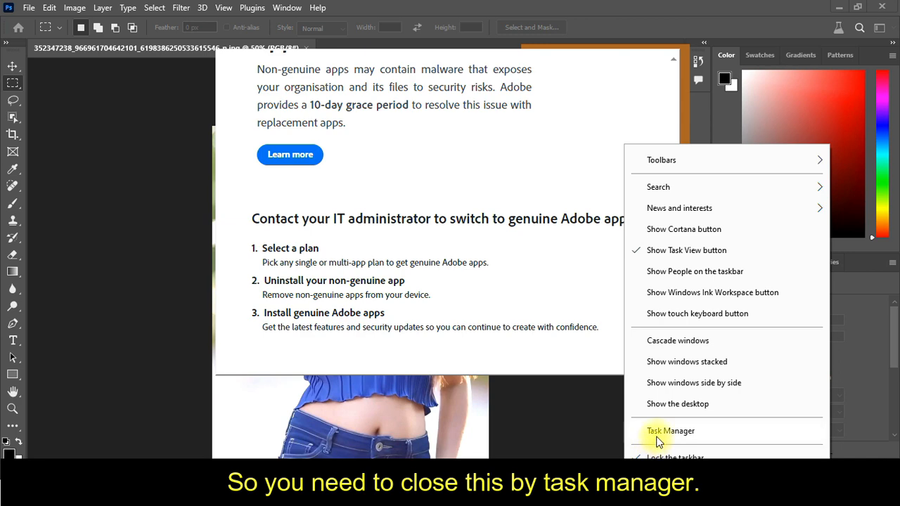
left_click(658, 432)
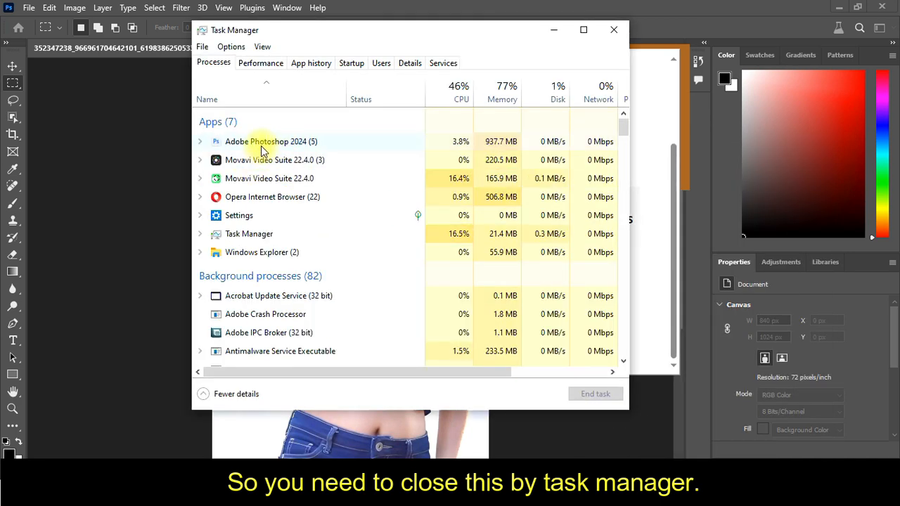
right_click(272, 143)
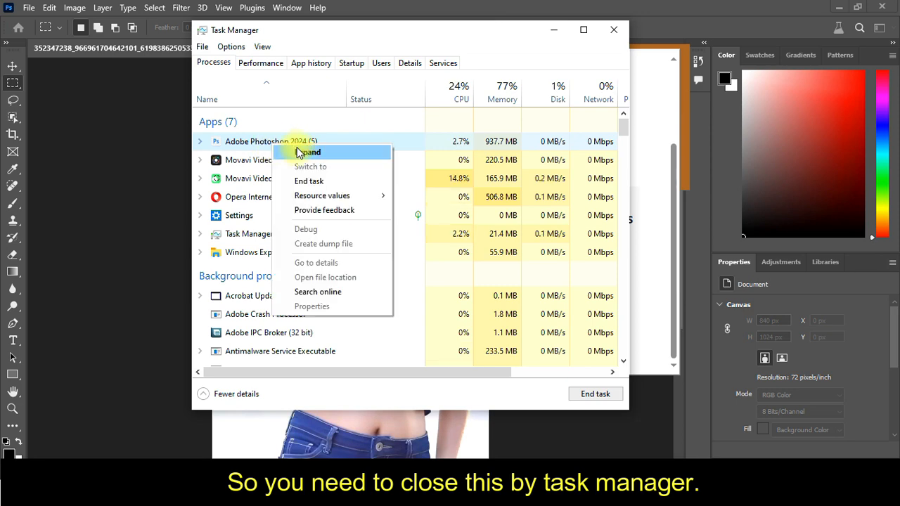
left_click(308, 181)
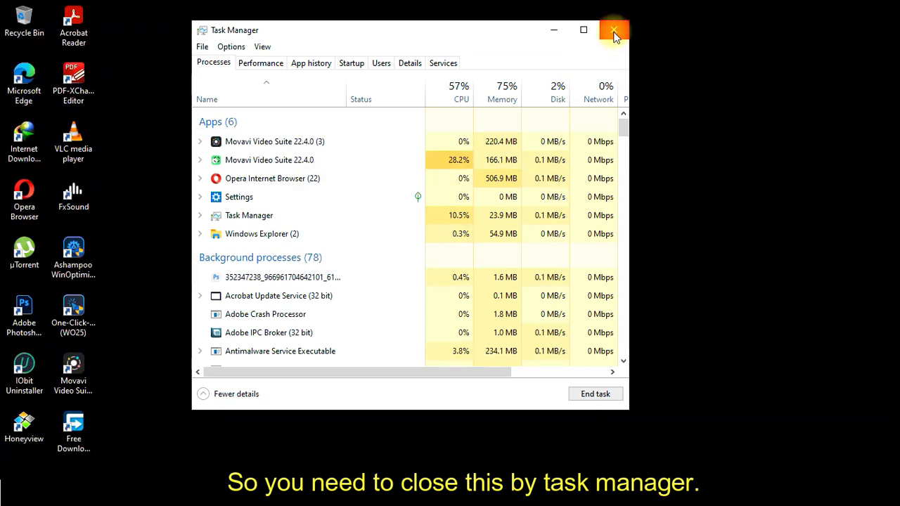
left_click(614, 31)
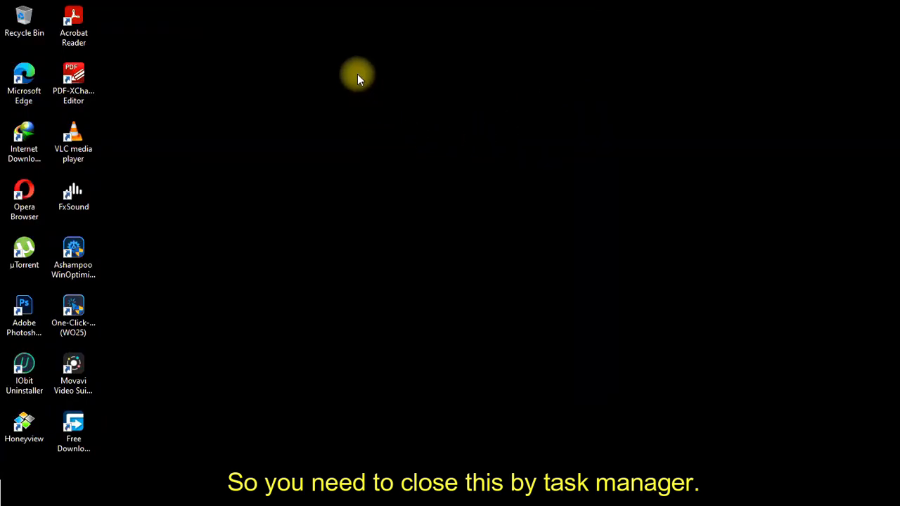
right_click(359, 76)
left_click(385, 113)
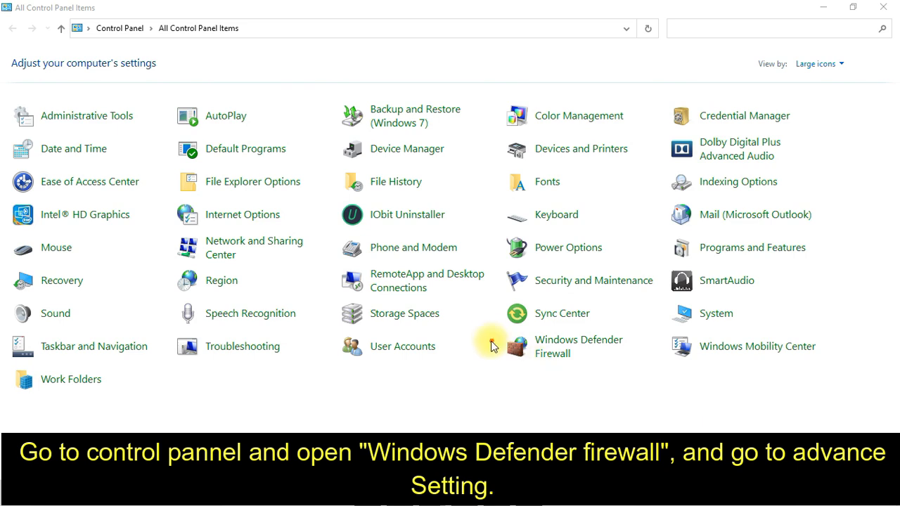
Open Windows Defender Firewall from Control Panel and go to its advanced settings.
mouse_move(494, 329)
left_mouse_down()
mouse_move(617, 334)
mouse_move(629, 374)
mouse_move(501, 379)
mouse_move(496, 341)
left_mouse_up()
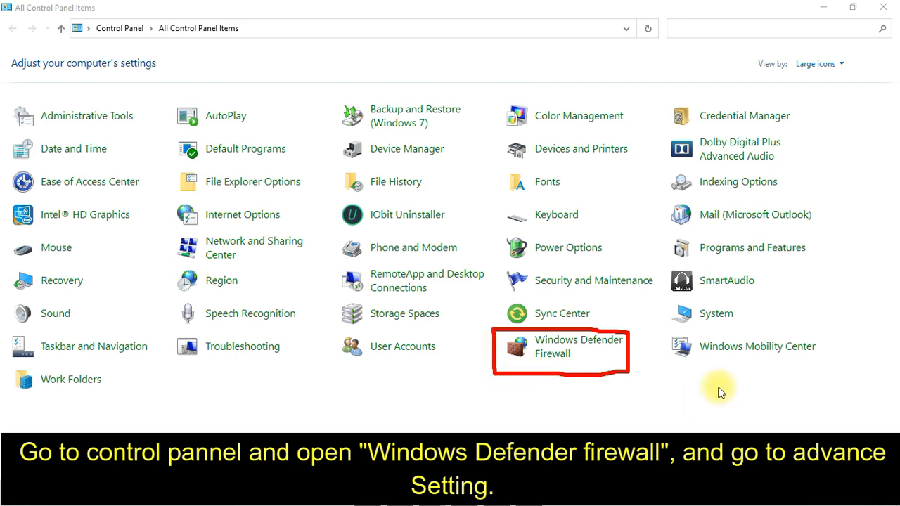
key("Escape")
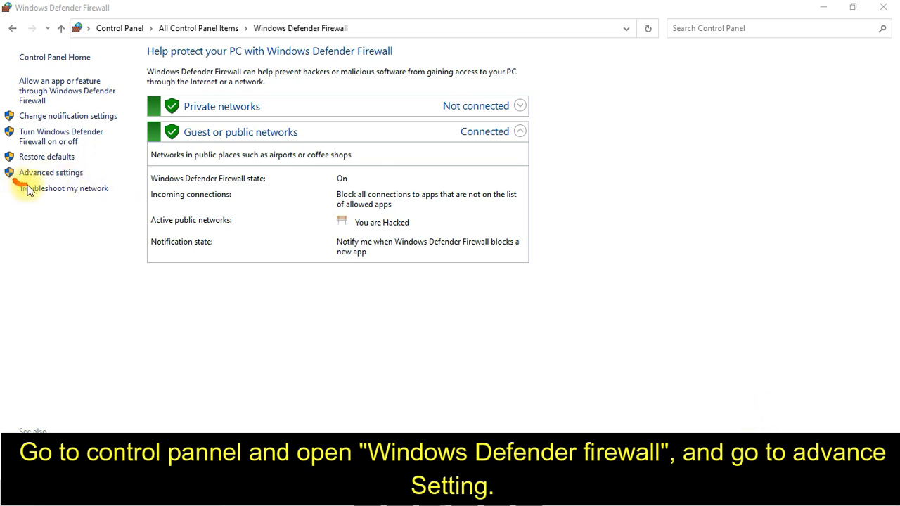
mouse_move(28, 190)
left_mouse_down()
mouse_move(73, 187)
mouse_move(49, 156)
mouse_move(20, 175)
mouse_move(28, 196)
left_mouse_up()
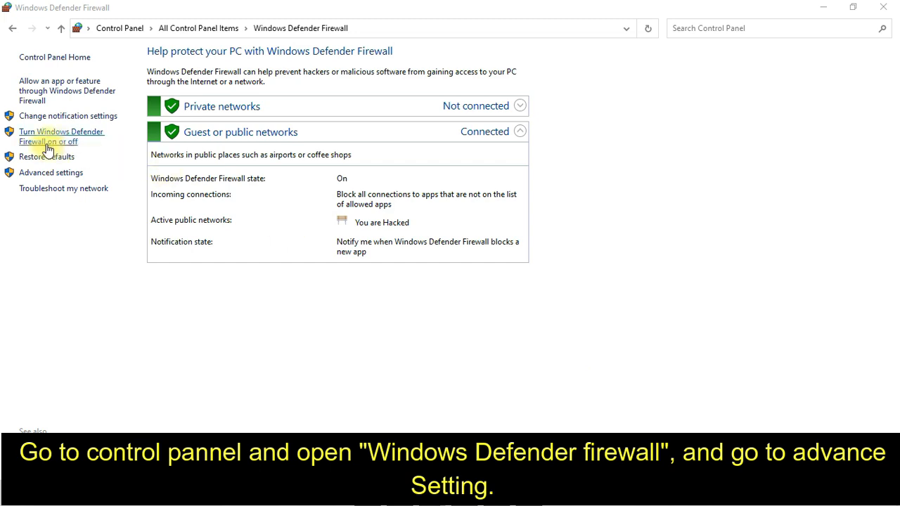
left_click(35, 174)
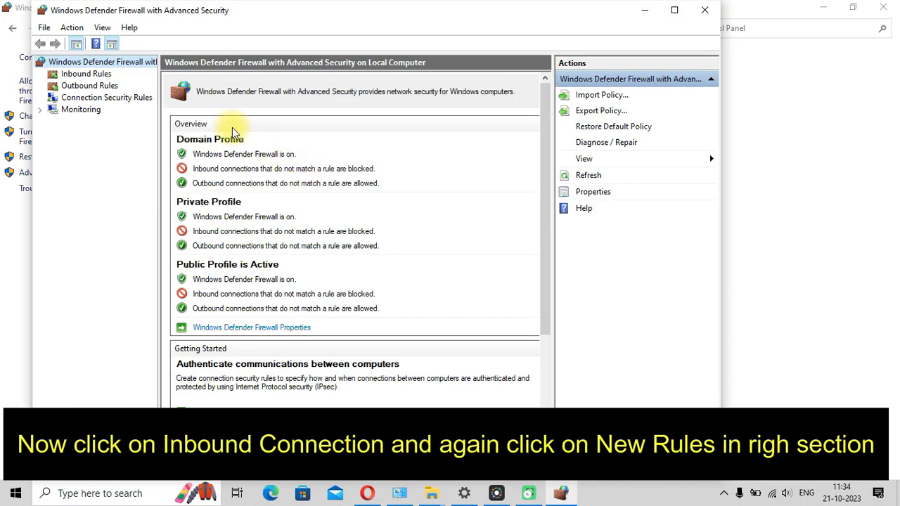
Start a new inbound firewall rule with Program as the rule type and continue to the program path.
left_click(83, 76)
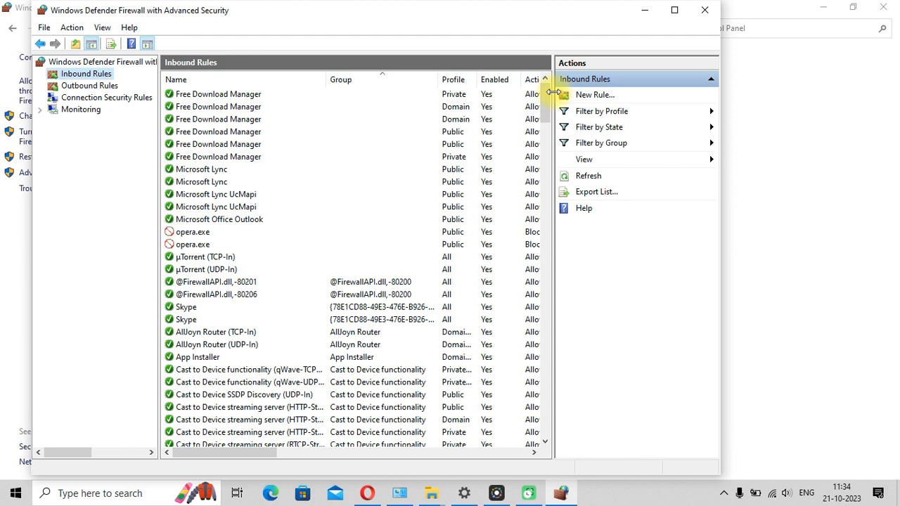
left_click(594, 96)
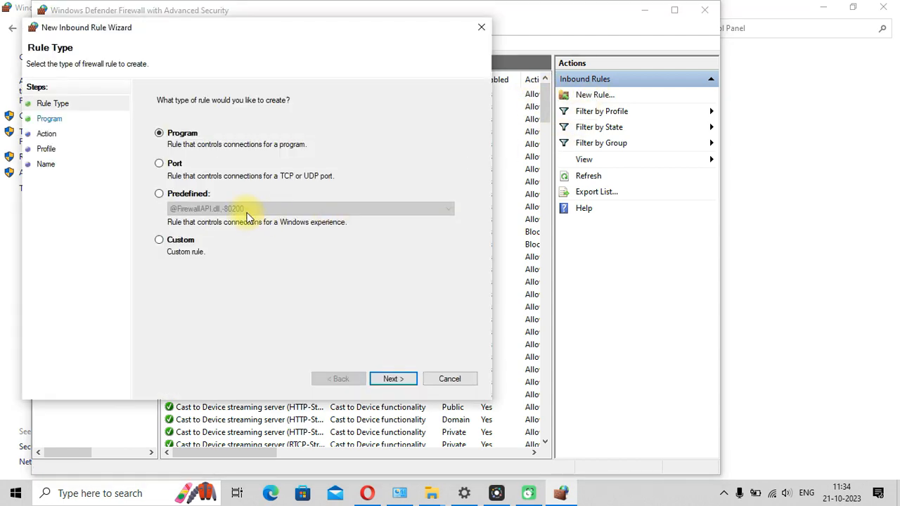
left_click(160, 241)
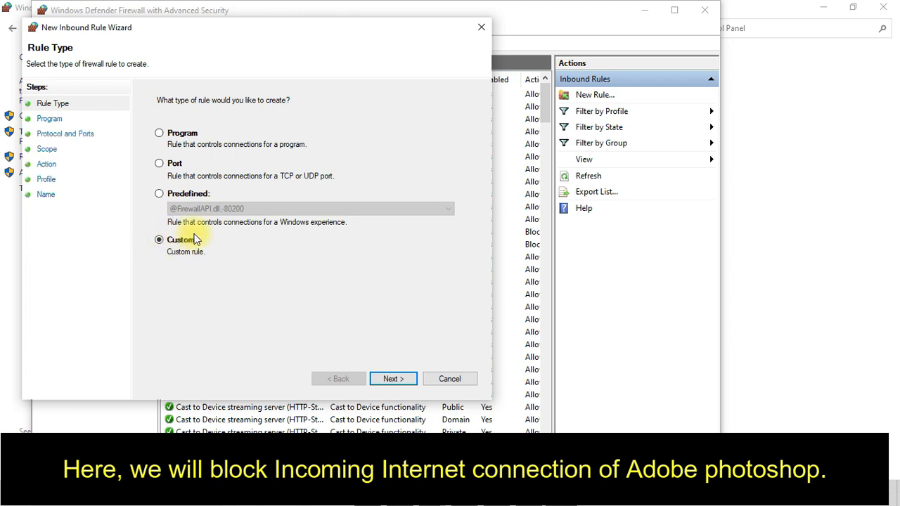
left_click(160, 135)
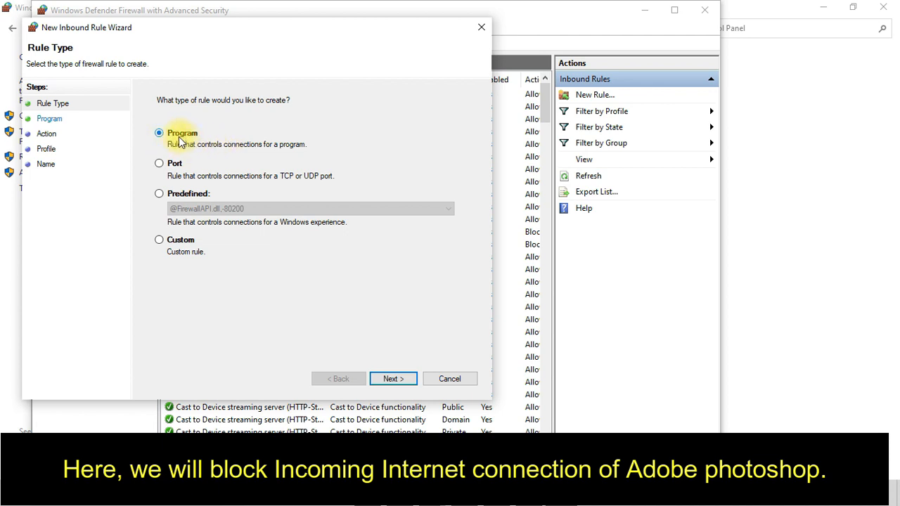
left_click(393, 381)
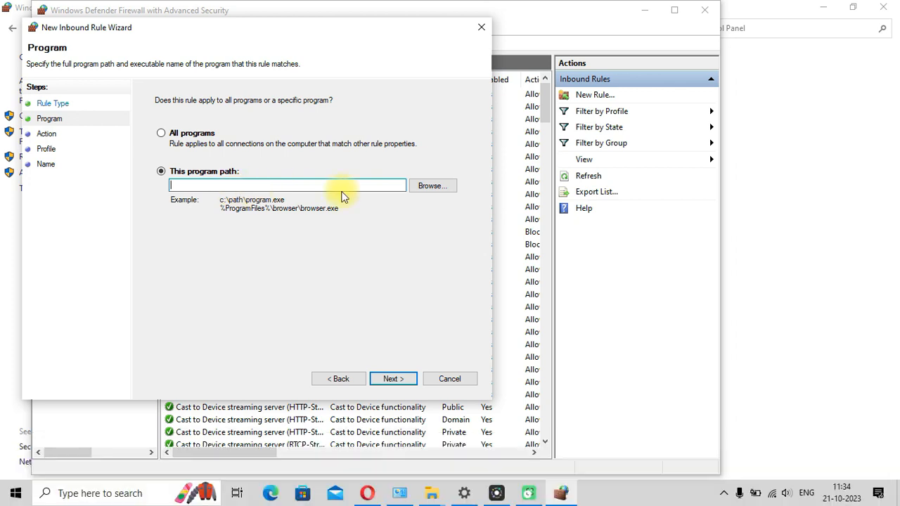
Choose Photoshop.exe from C:\Program Files\Adobe\Adobe Photoshop (Beta) as the inbound rule's program path and continue to the action settings.
left_click(427, 186)
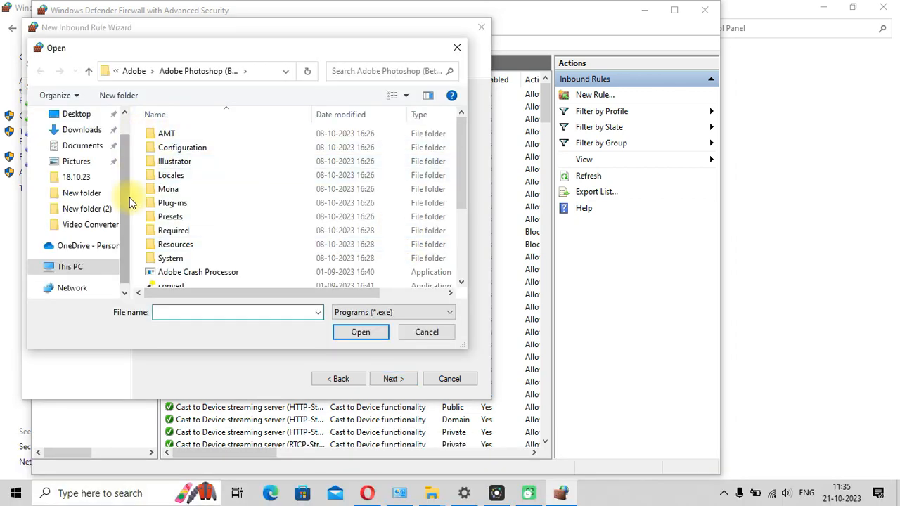
left_click(73, 269)
scroll(265, 183, "down", 5)
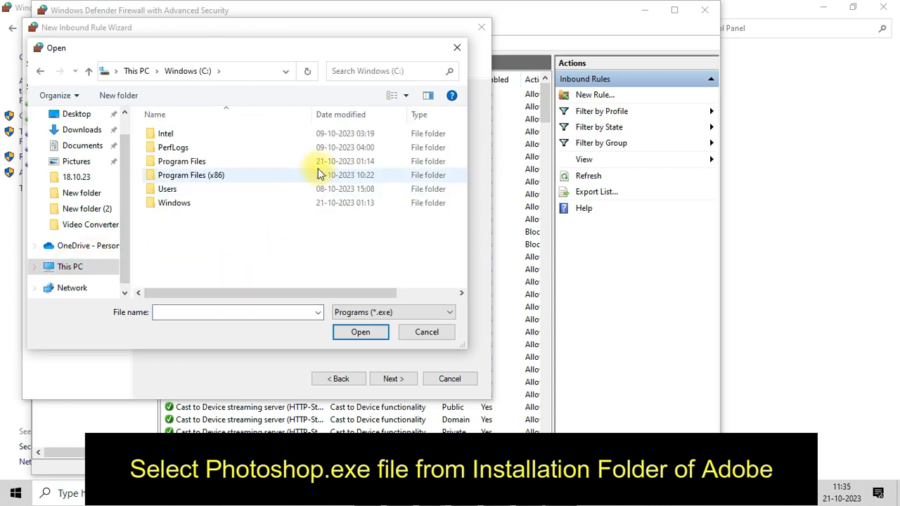
double_click(188, 161)
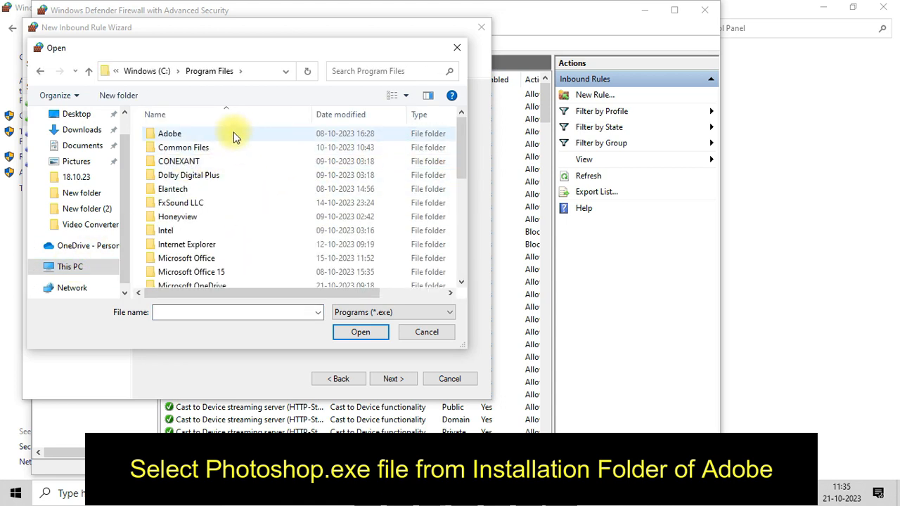
double_click(176, 137)
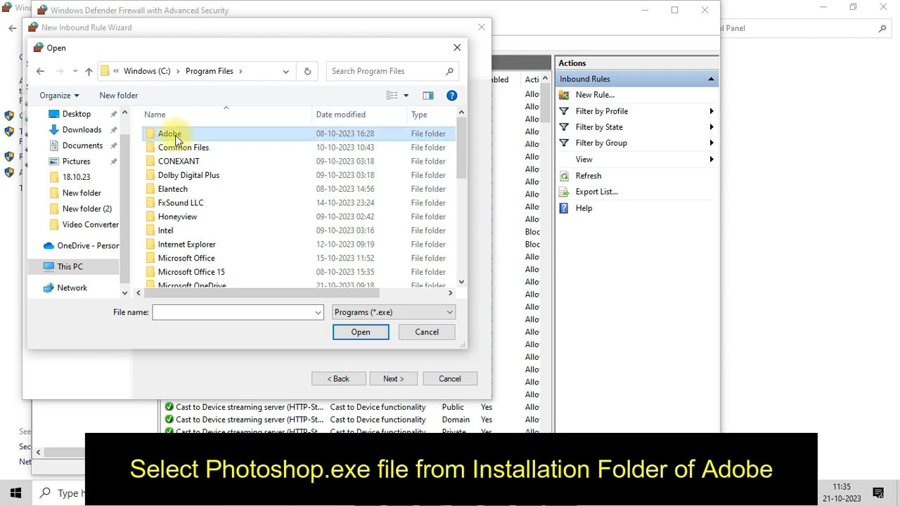
double_click(211, 150)
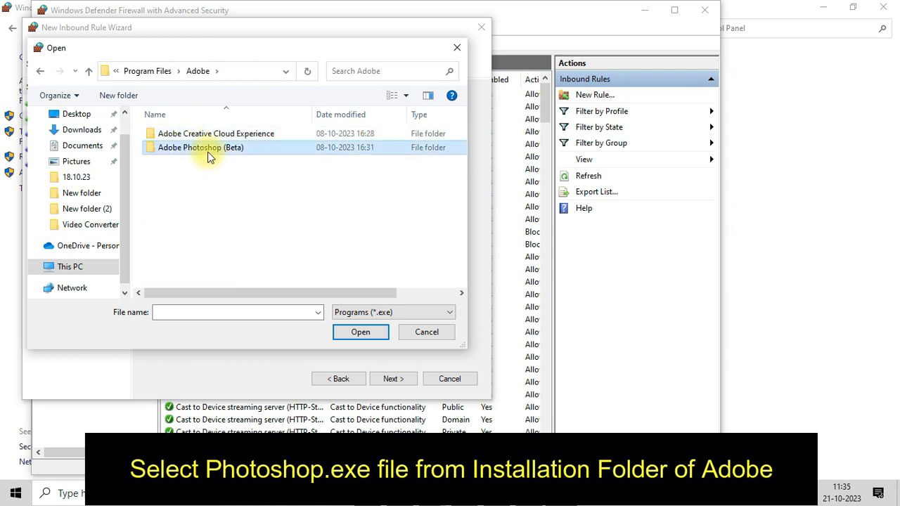
scroll(211, 170, "down", 3)
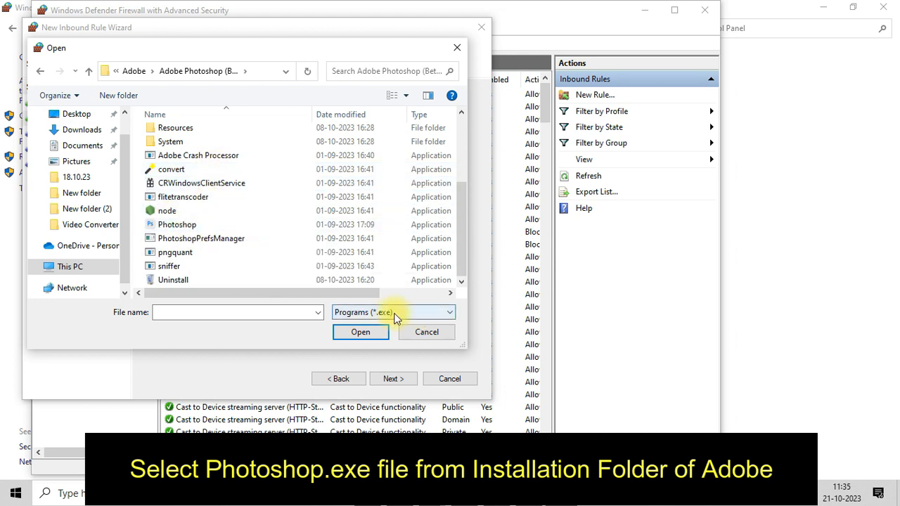
left_click(182, 226)
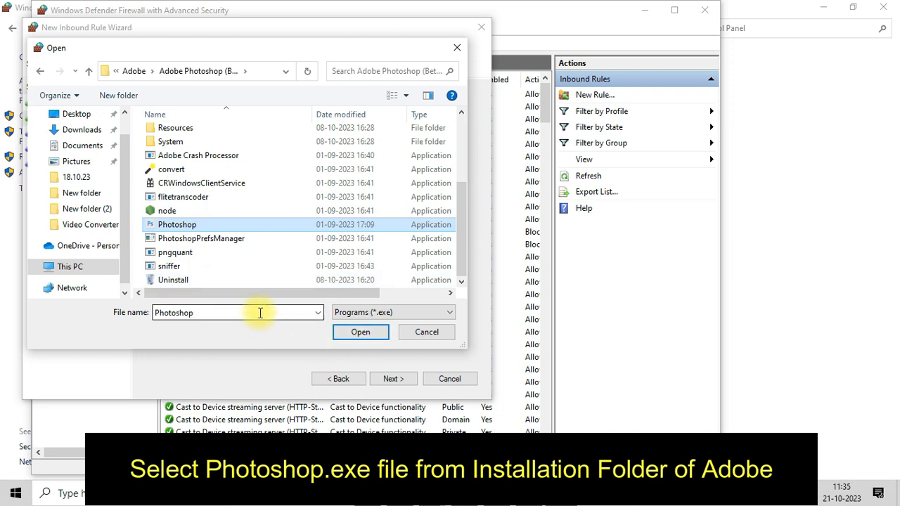
left_click(352, 333)
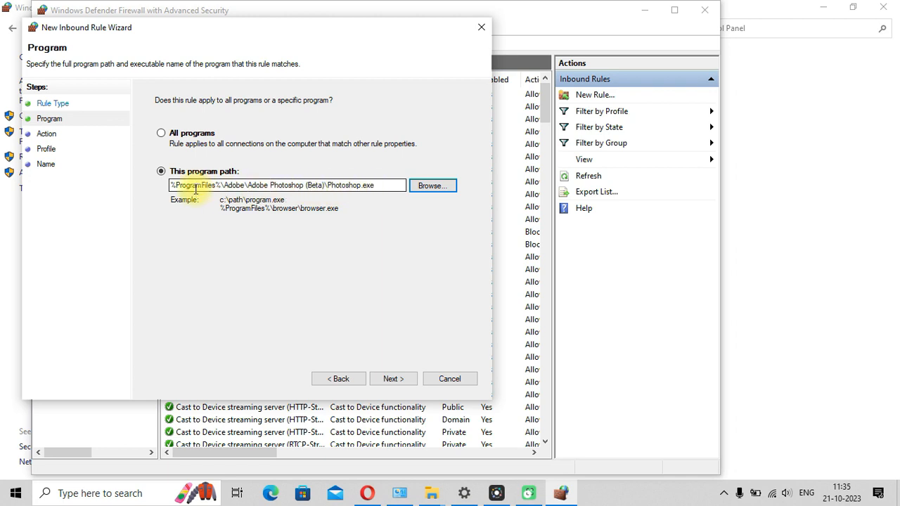
left_click(398, 376)
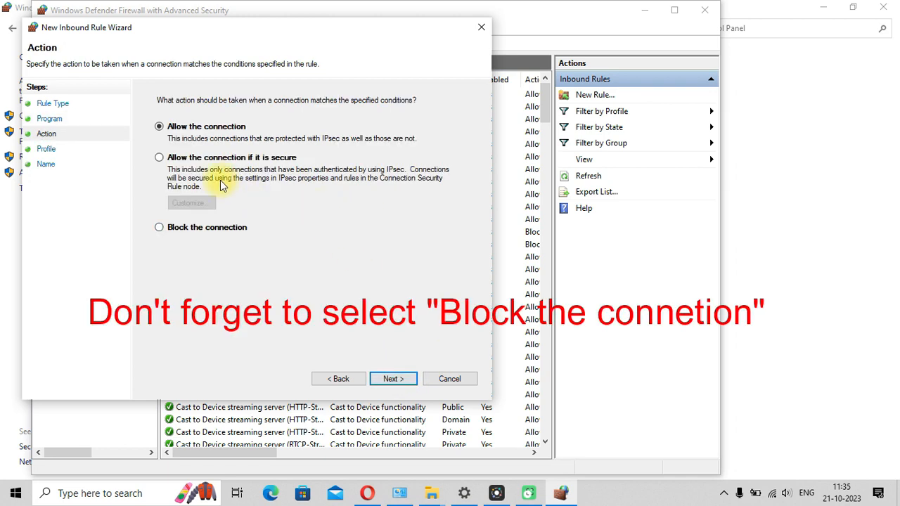
Set the inbound rule to block the connection, and keep it applied to the Domain, Private and Public profiles.
left_click(158, 229)
left_click(393, 379)
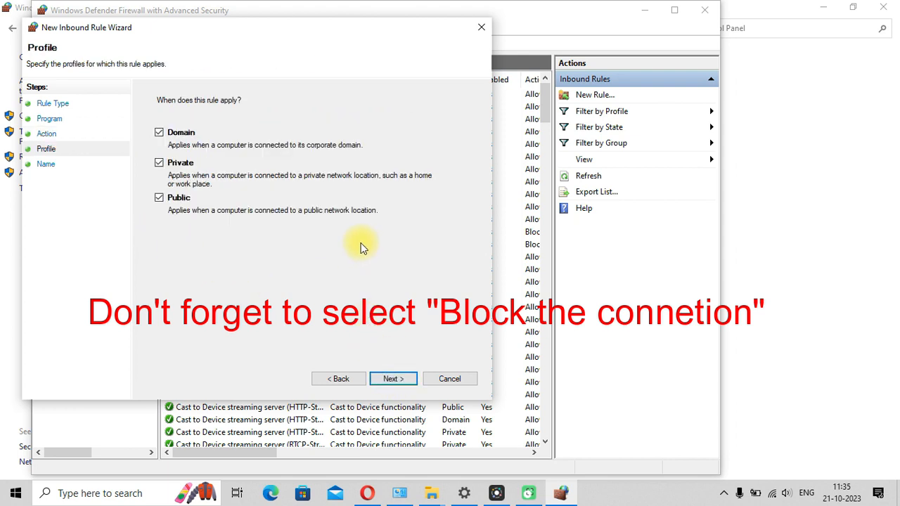
left_click(395, 377)
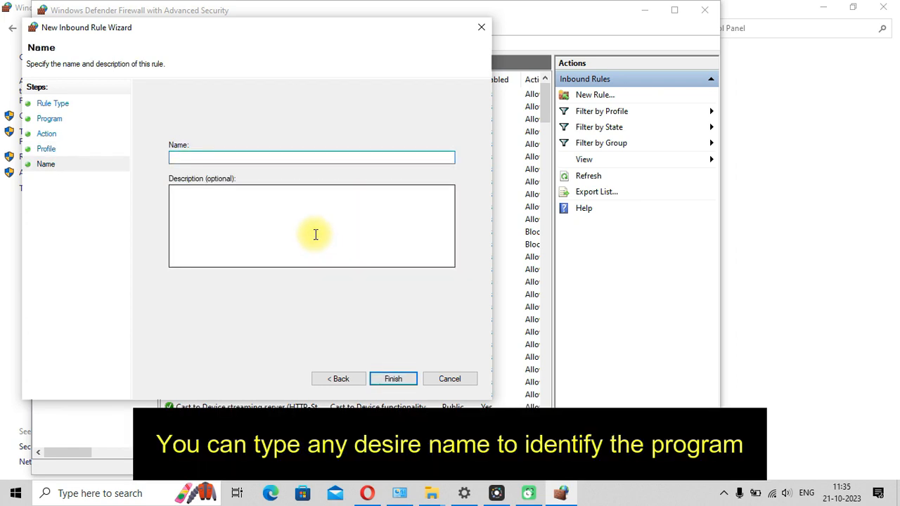
Name the inbound rule "Adobe Photoshop Inbound Connection", enter "Block" as its description, and finish the rule.
type("Ad")
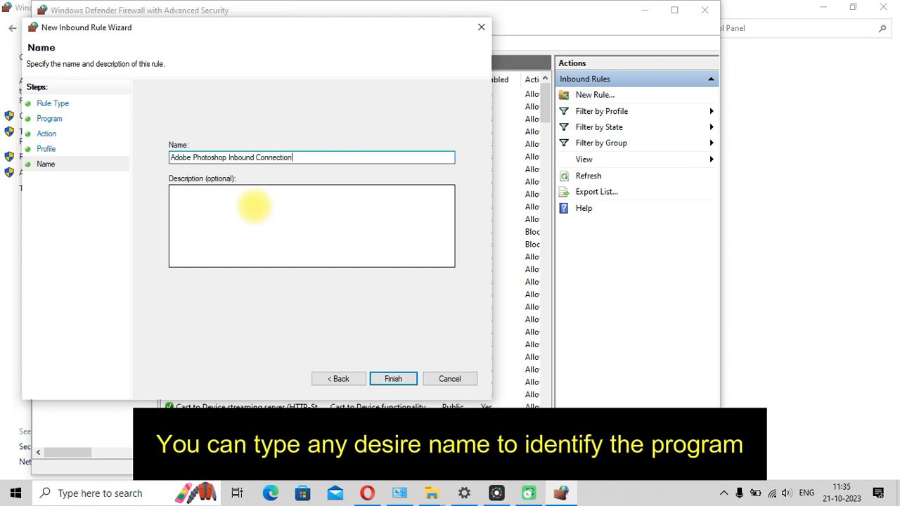
left_click(253, 208)
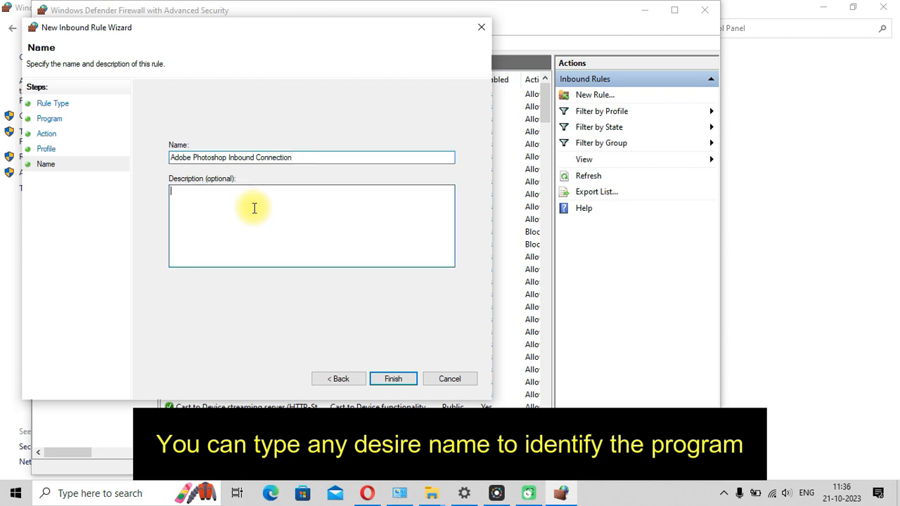
type("B")
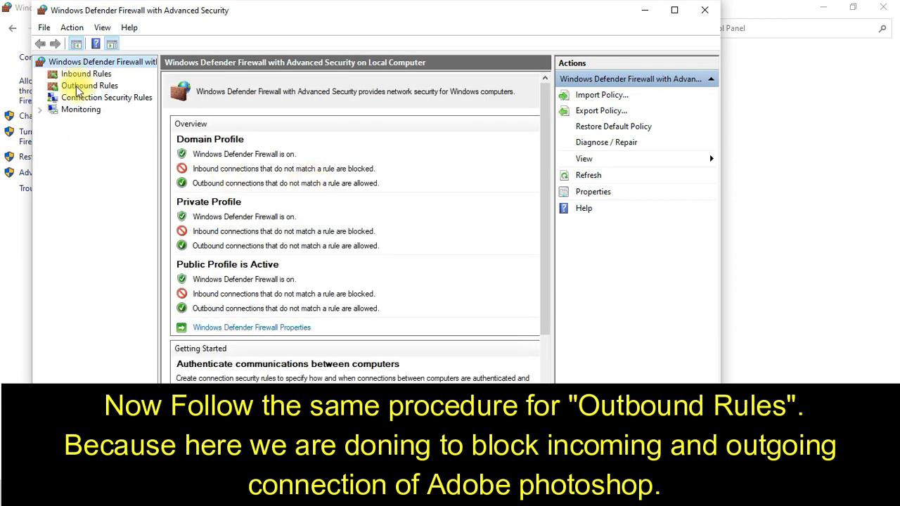
Start a new outbound firewall rule with Program as the rule type and continue to the program path.
left_click(78, 87)
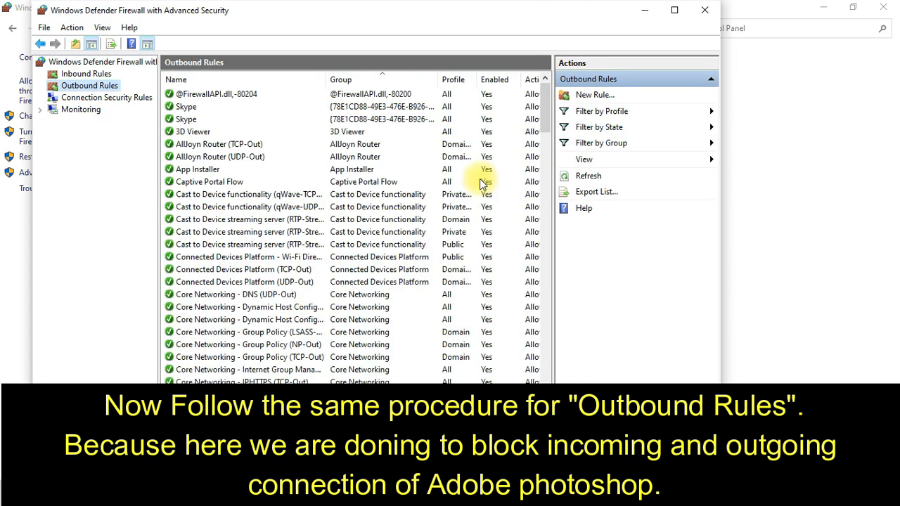
left_click(597, 94)
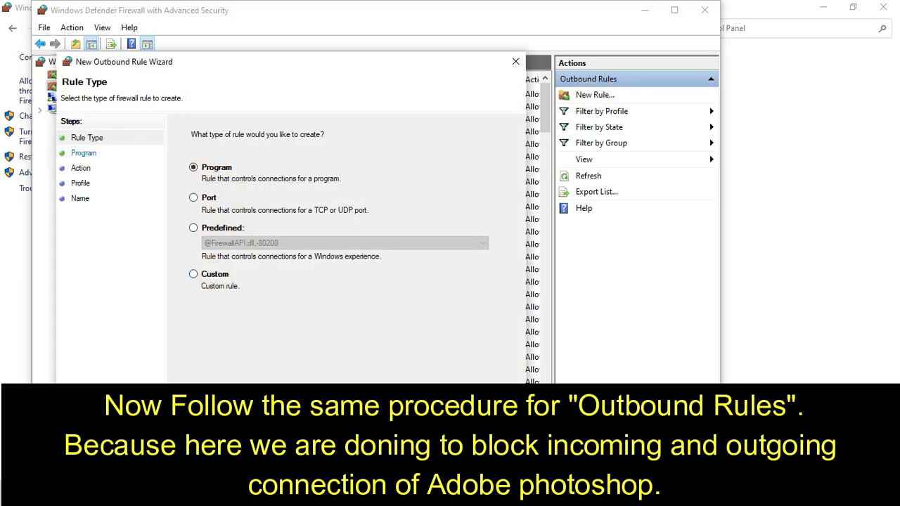
key("Return")
Choose Photoshop.exe from the Adobe Photoshop (Beta) folder as the outbound rule's program path.
left_click(227, 203)
left_click(468, 223)
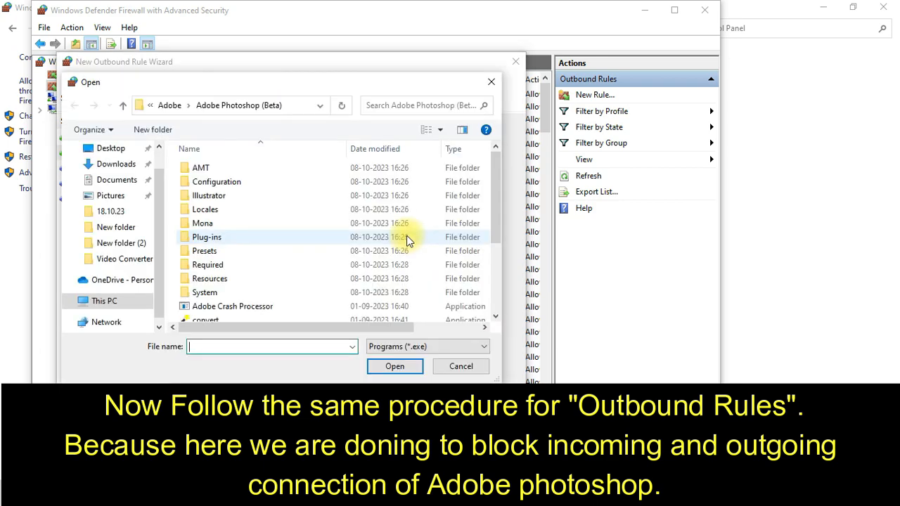
scroll(323, 236, "down", 3)
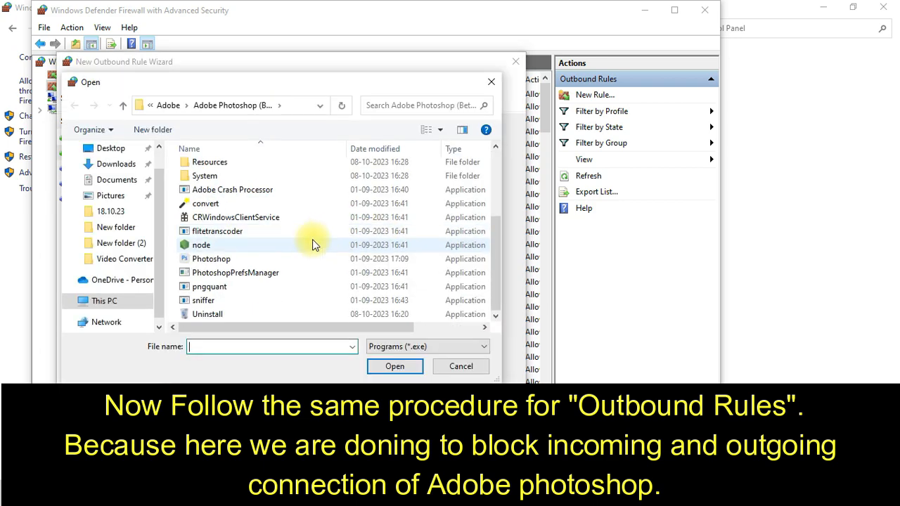
left_click(202, 260)
left_click(395, 362)
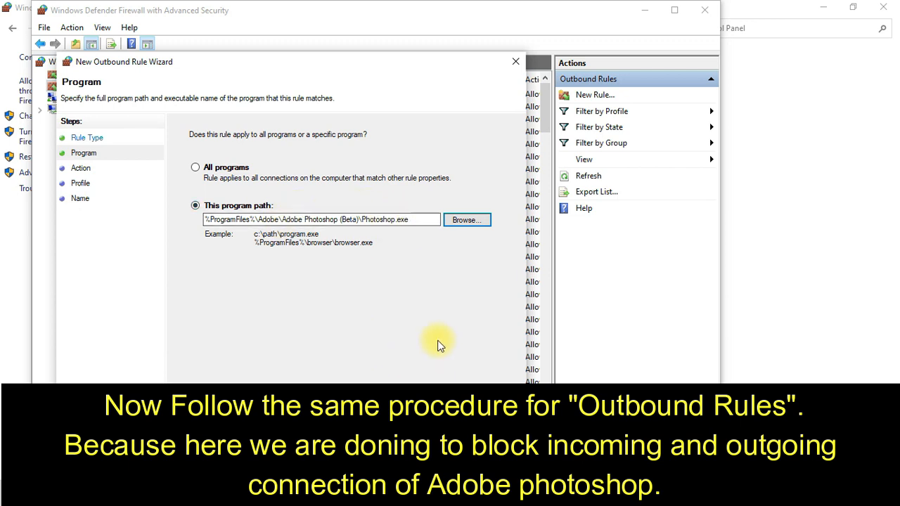
Accept Block the connection as the outbound rule's action and apply it to the Domain, Private and Public profiles.
left_click(431, 413)
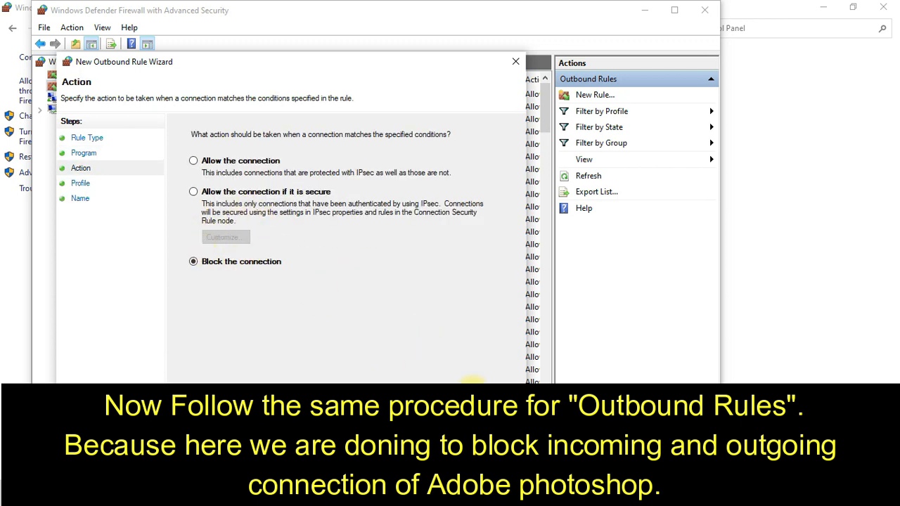
left_click(430, 413)
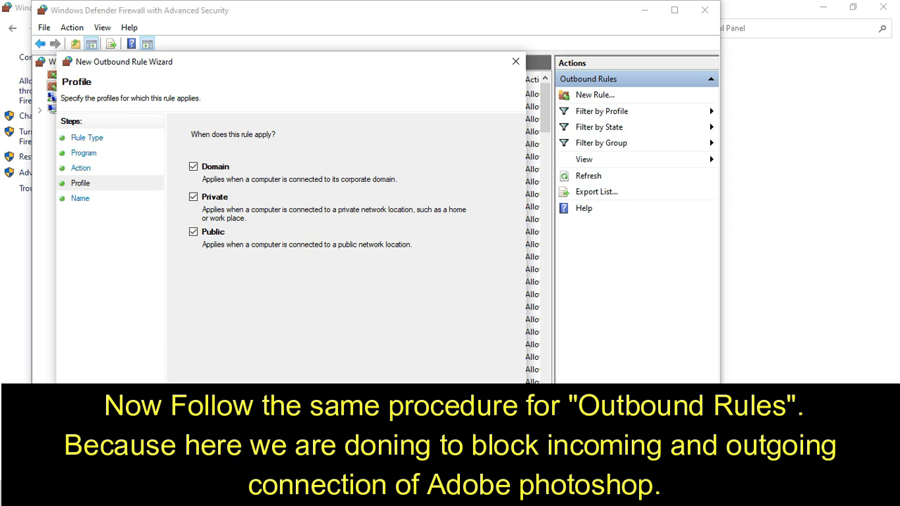
left_click(431, 412)
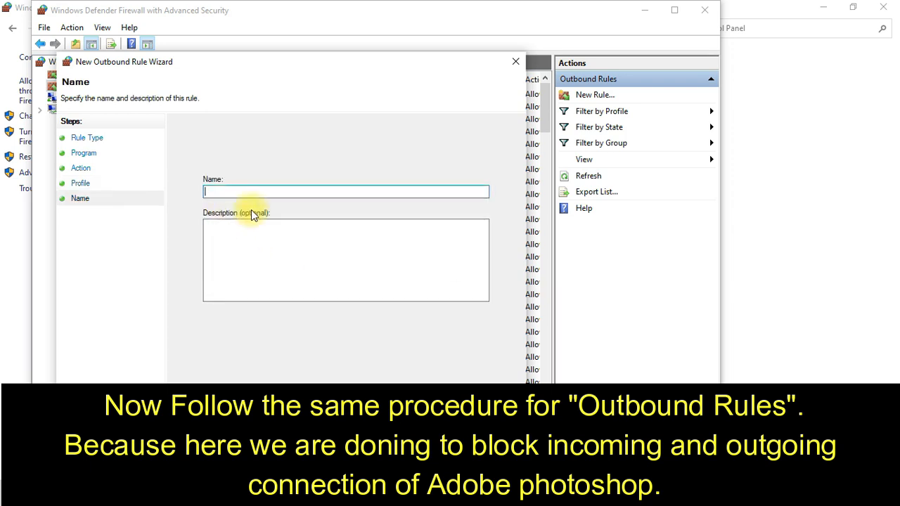
Name the outbound rule "Adobe Photoshop Outbound Connection", enter "Block" as its description, and finish the rule.
type("Adobe Photoshop Ou")
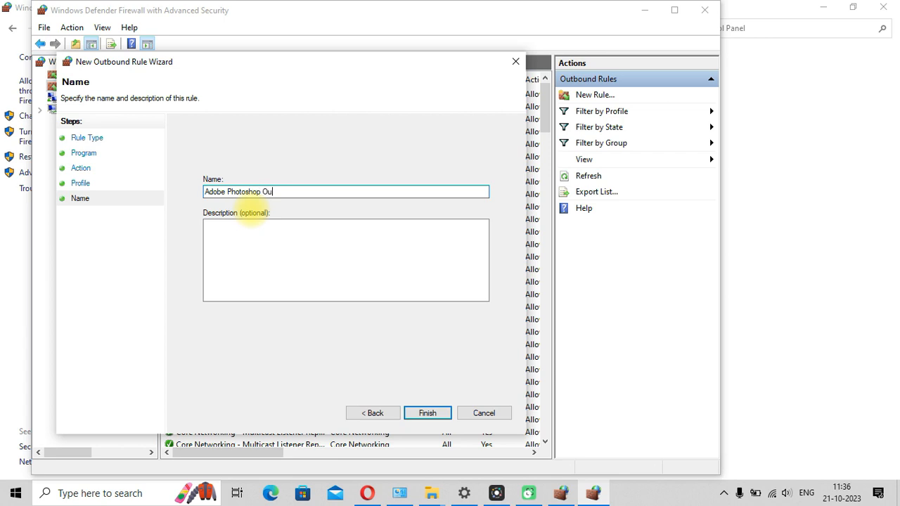
type("tt")
type("ound Connection")
left_click(222, 239)
type("Block")
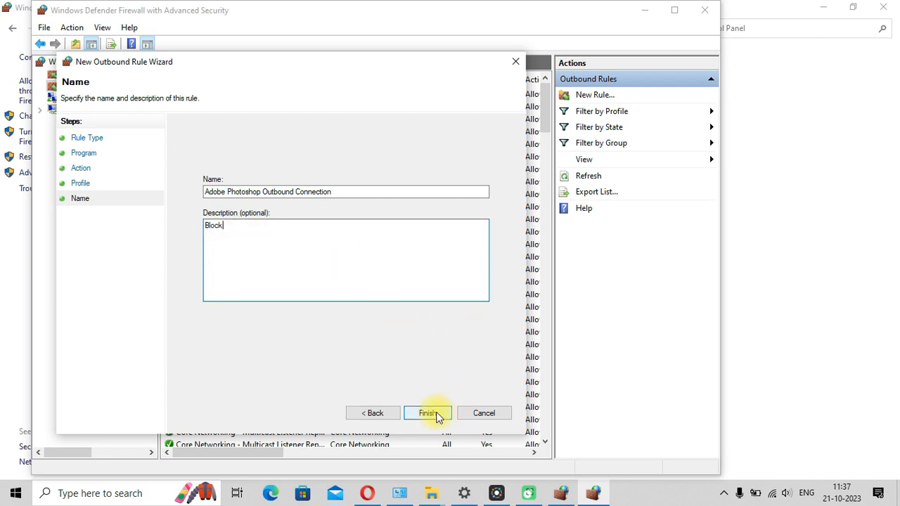
left_click(427, 412)
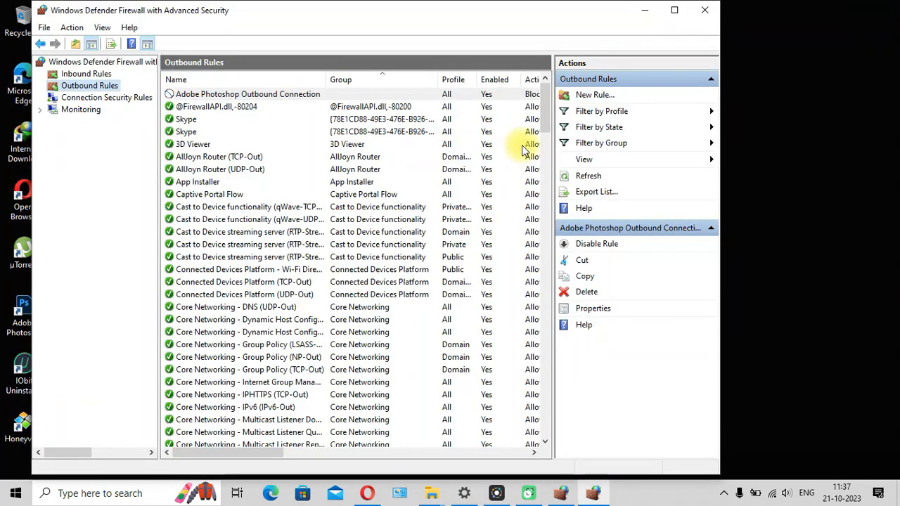
Check the inbound rules list for the Photoshop rule, and sort the outbound rules by name in ascending order to locate its counterpart.
left_click(255, 79)
left_click(255, 79)
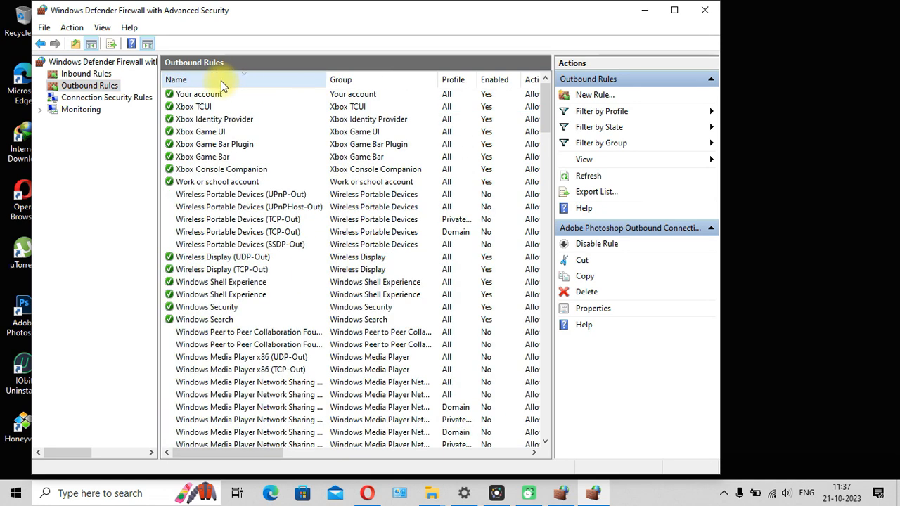
left_click(101, 76)
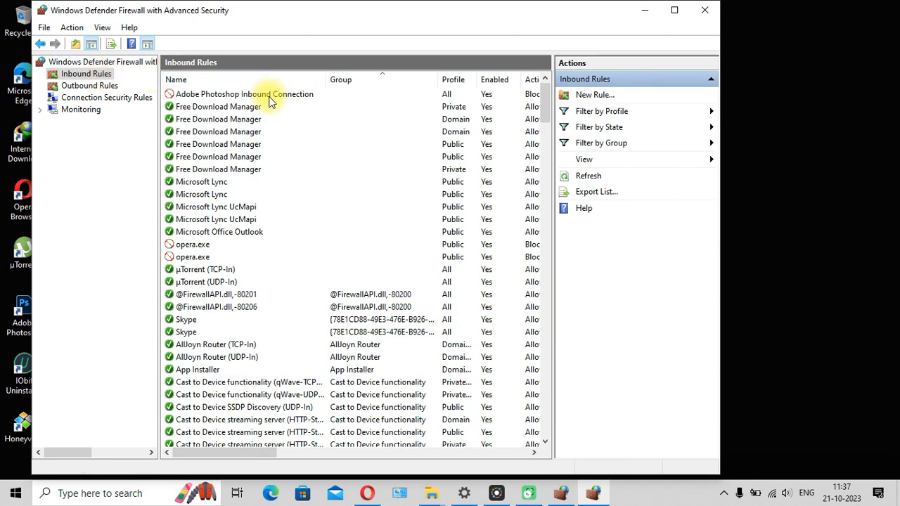
left_click(84, 88)
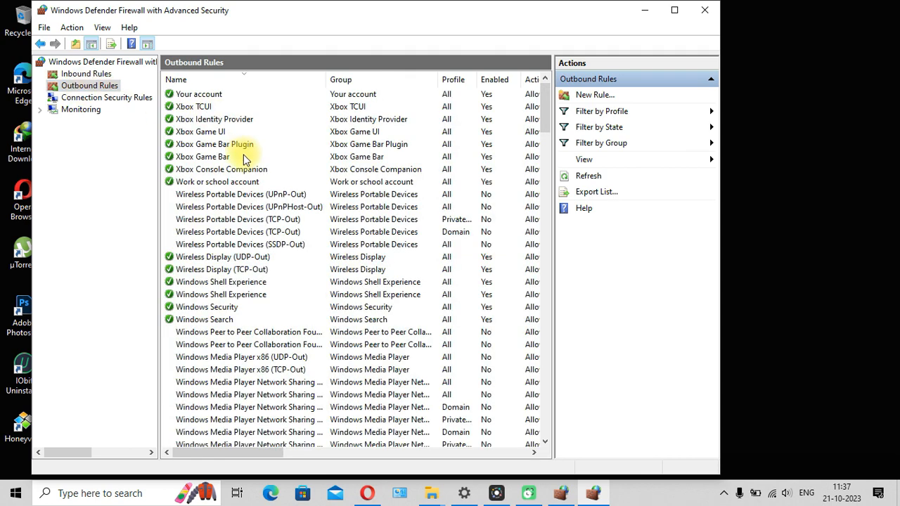
left_click(220, 78)
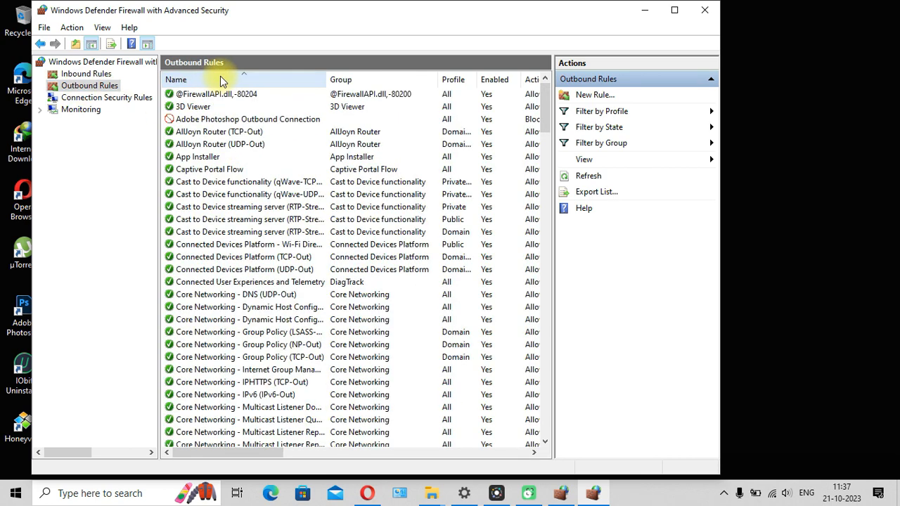
Review the general properties and action of the Adobe Photoshop Outbound Connection rule, then close them.
left_click(216, 120)
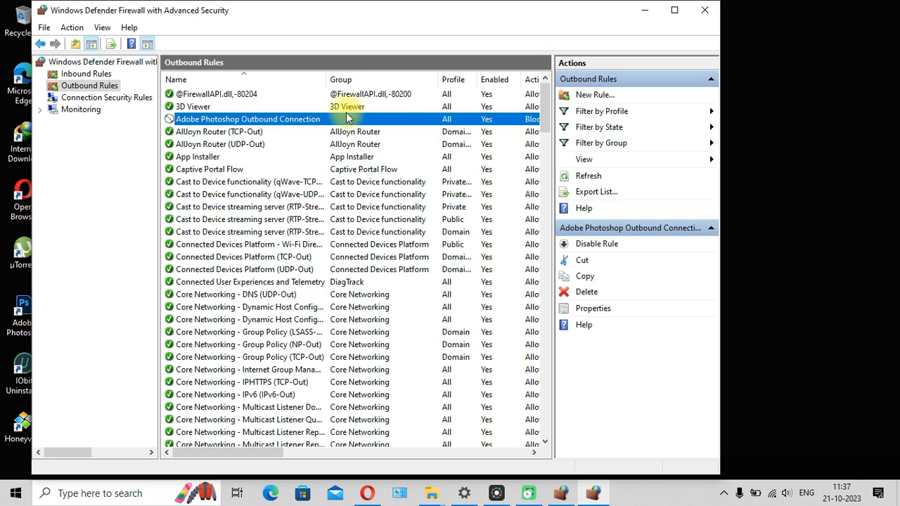
double_click(288, 121)
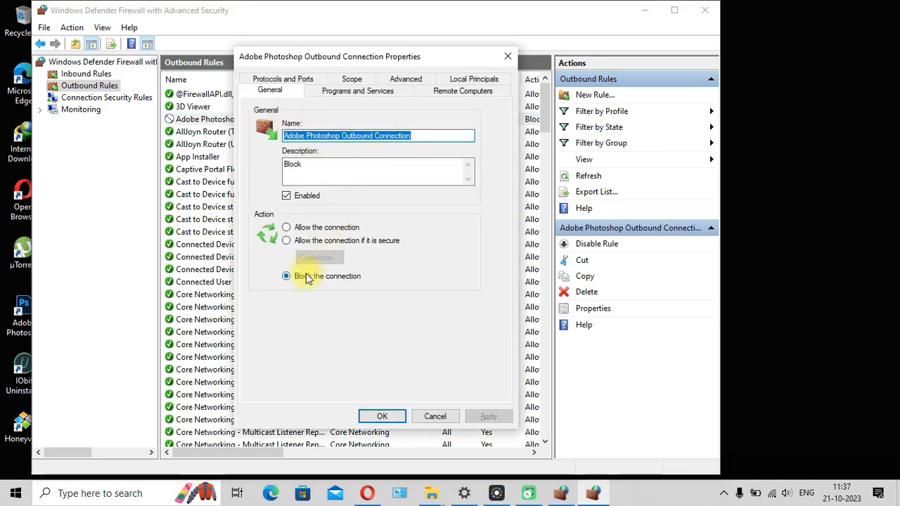
left_click(505, 59)
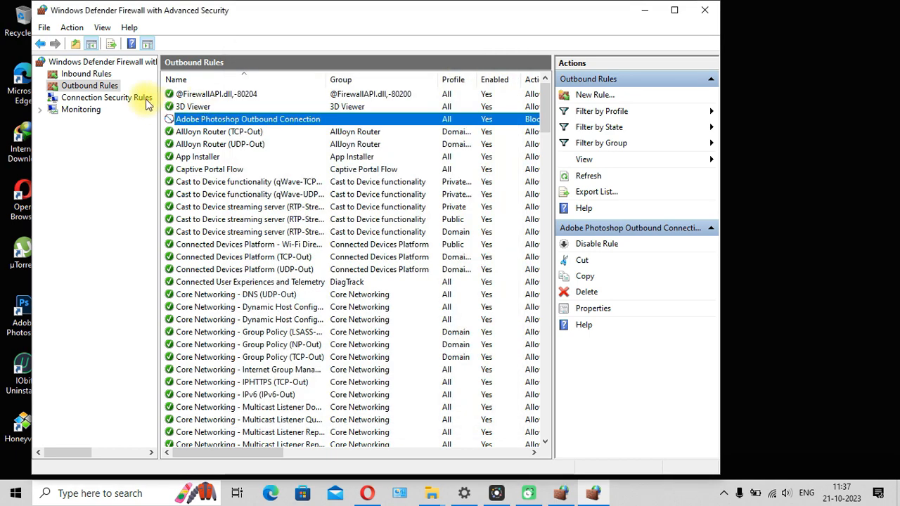
Return to the inbound rules, review the Adobe Photoshop Inbound Connection rule's general properties and action, and close them.
left_click(86, 74)
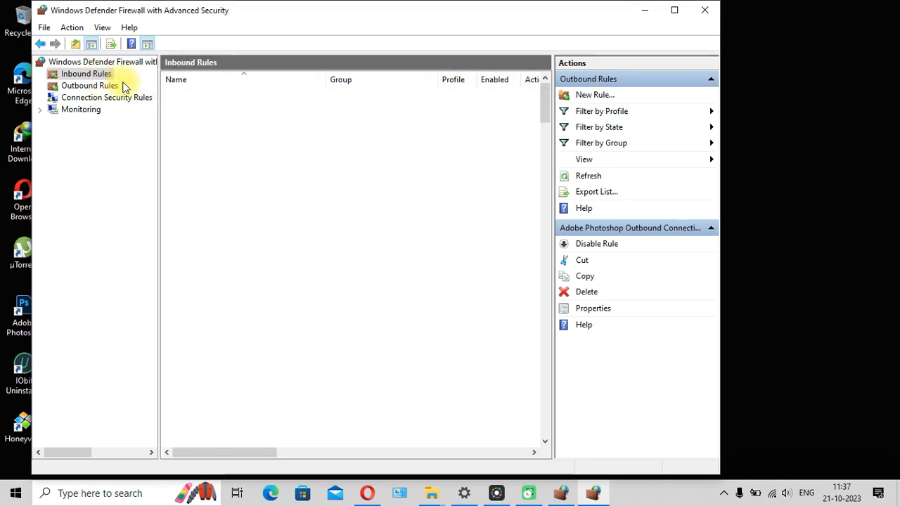
double_click(232, 94)
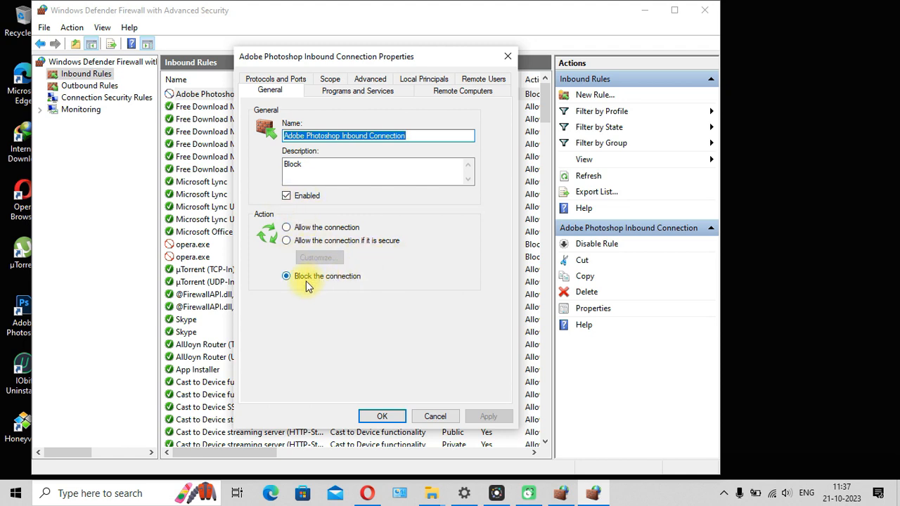
left_click(382, 416)
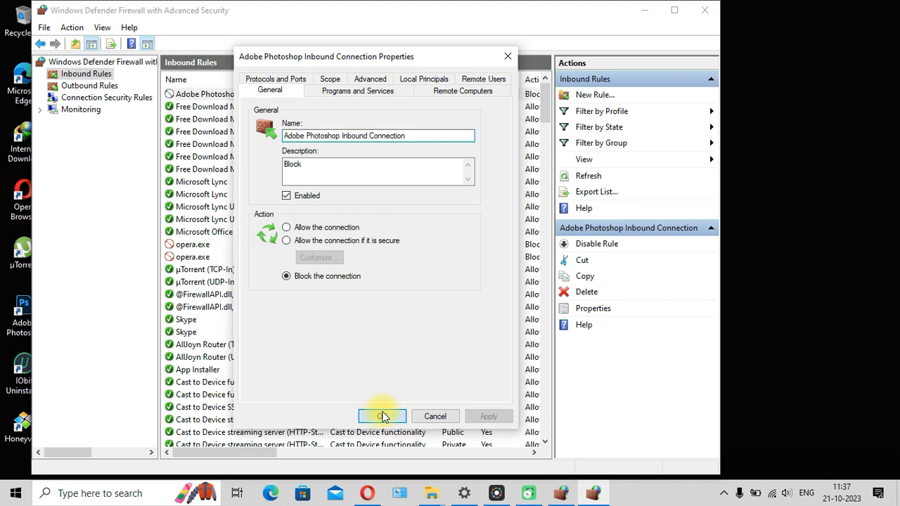
Close the remaining Windows Defender Firewall windows and refresh the desktop.
left_click(673, 10)
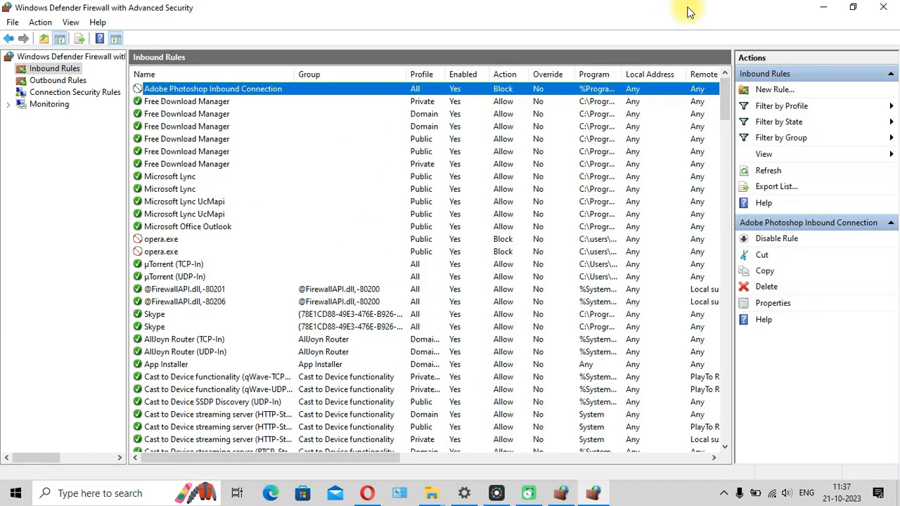
left_click(853, 7)
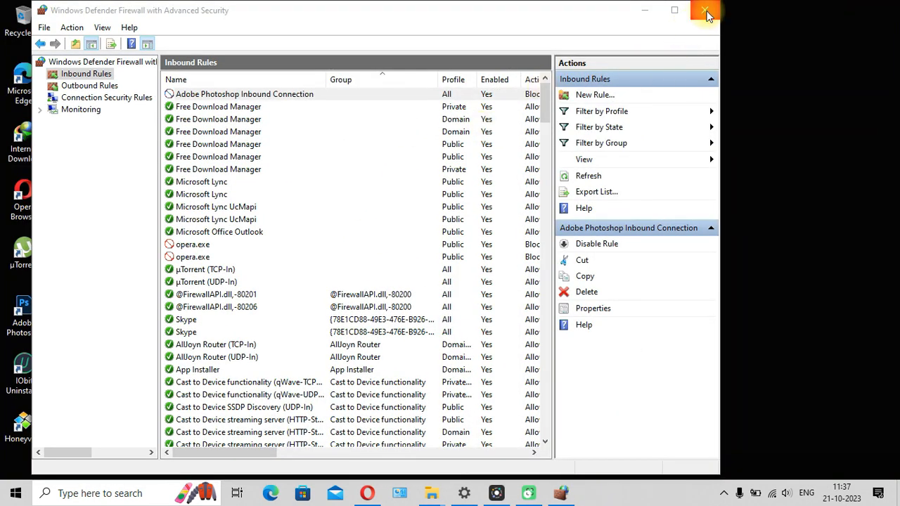
left_click(710, 8)
right_click(360, 64)
left_click(377, 103)
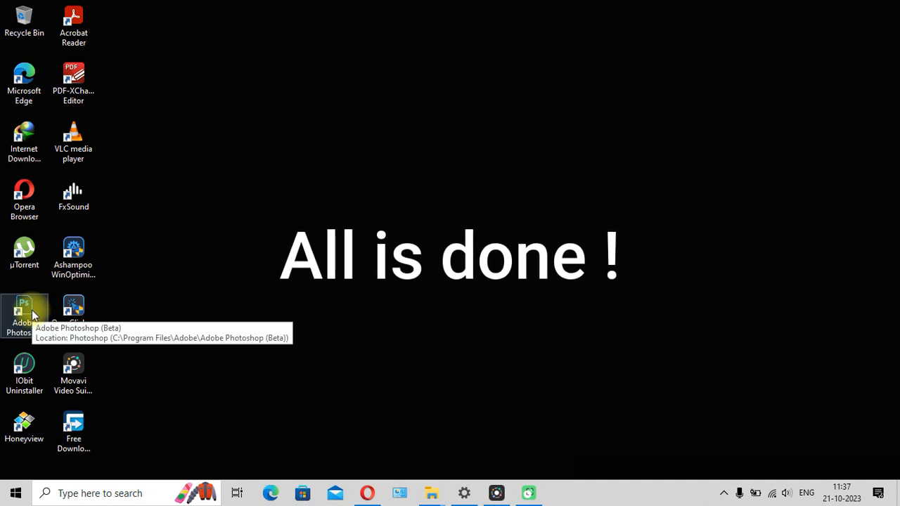
Launch Adobe Photoshop (Beta) from the desktop and dismiss the Graphics Processor Compatibility Check.
left_click(31, 310)
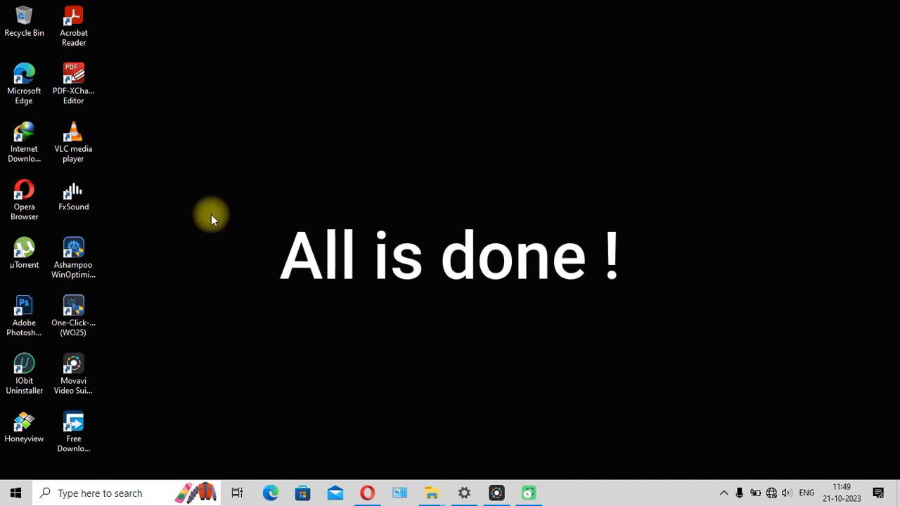
left_click(25, 320)
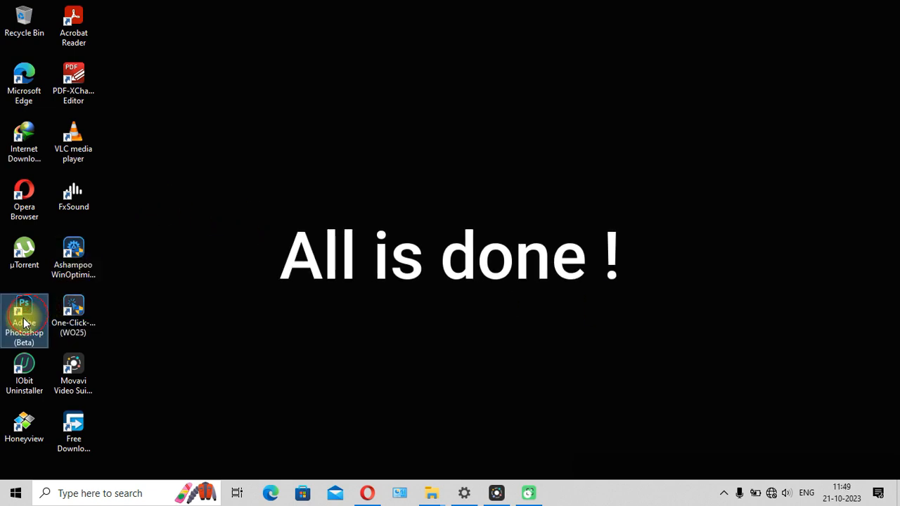
double_click(25, 320)
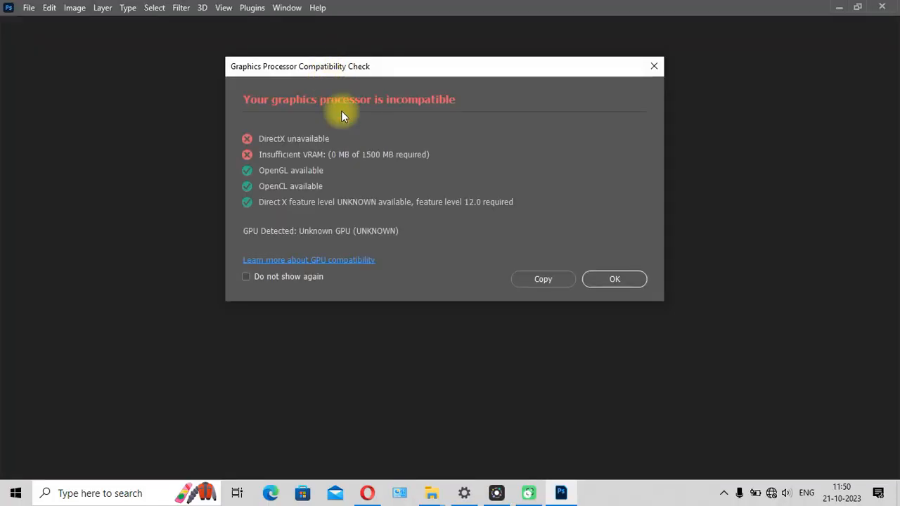
left_click(615, 278)
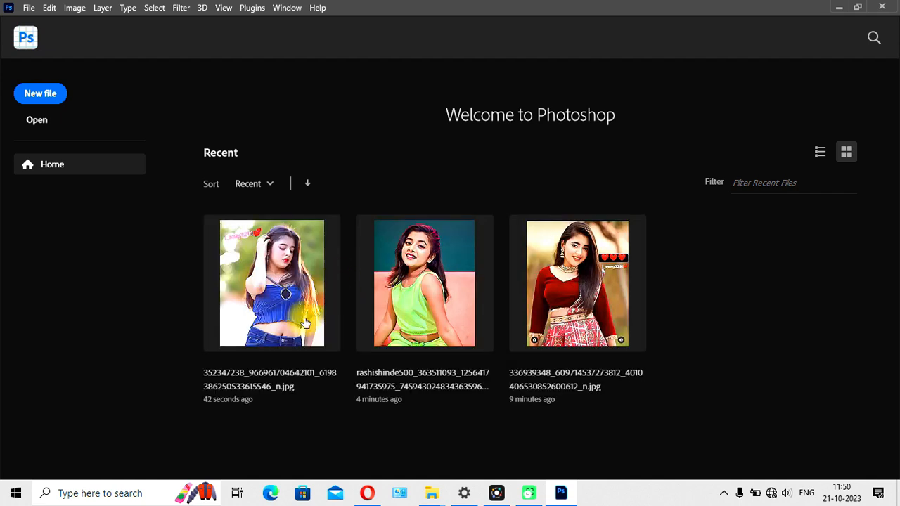
Open the most recent image and draw a lasso selection around the text watermark and hearts in its upper corner.
left_click(293, 283)
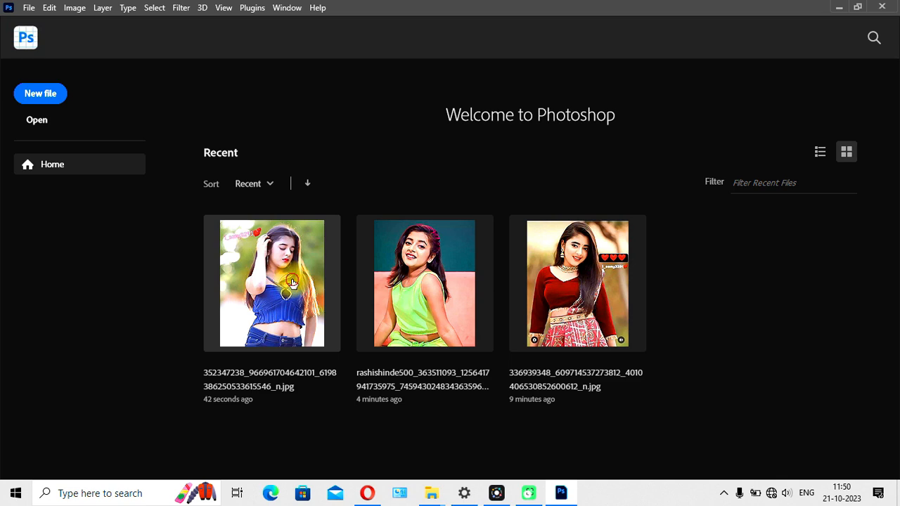
left_click(293, 283)
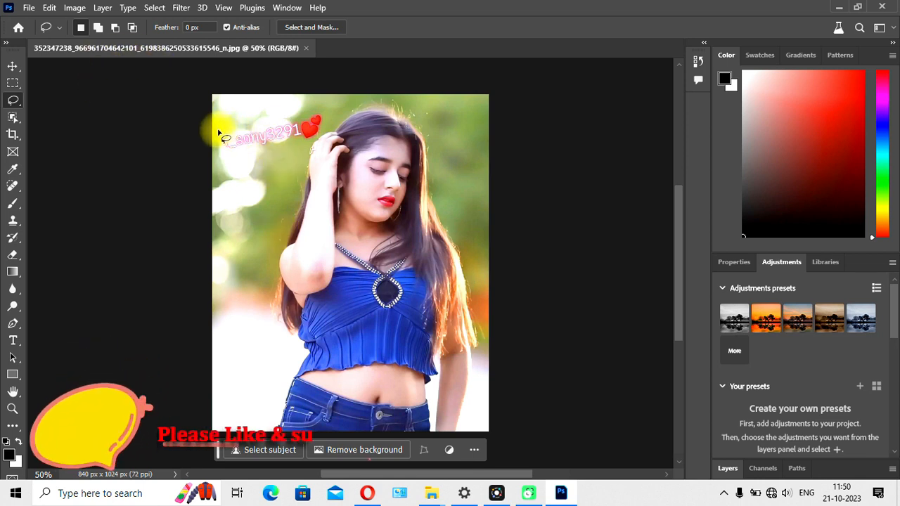
mouse_move(219, 130)
left_mouse_down()
mouse_move(318, 110)
mouse_move(324, 121)
mouse_move(290, 148)
mouse_move(236, 158)
mouse_move(219, 132)
left_mouse_up()
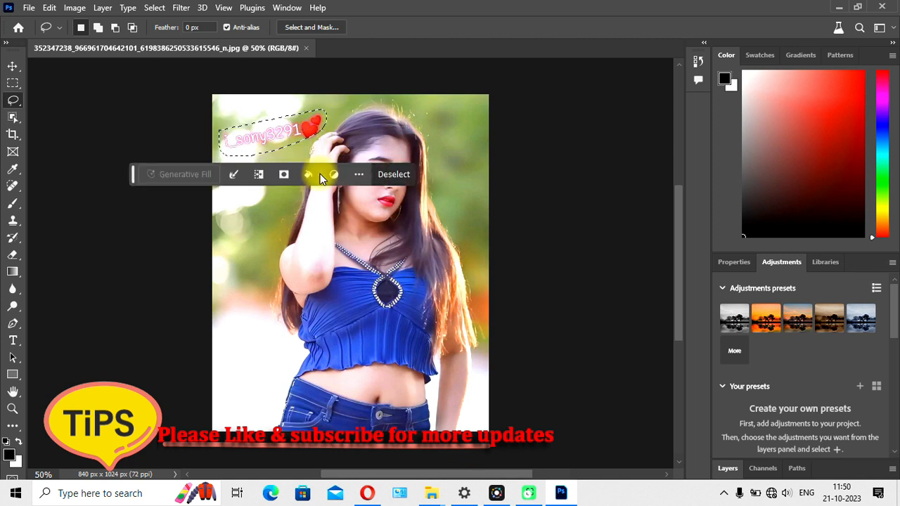
Remove the selected watermark with a Content-Aware fill in Normal mode at 100% opacity, then clear the selection.
left_click(308, 175)
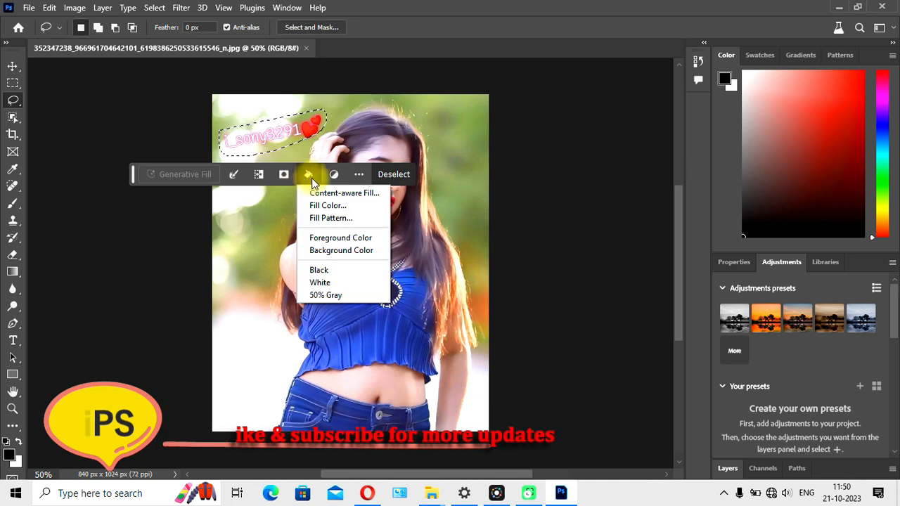
left_click(323, 193)
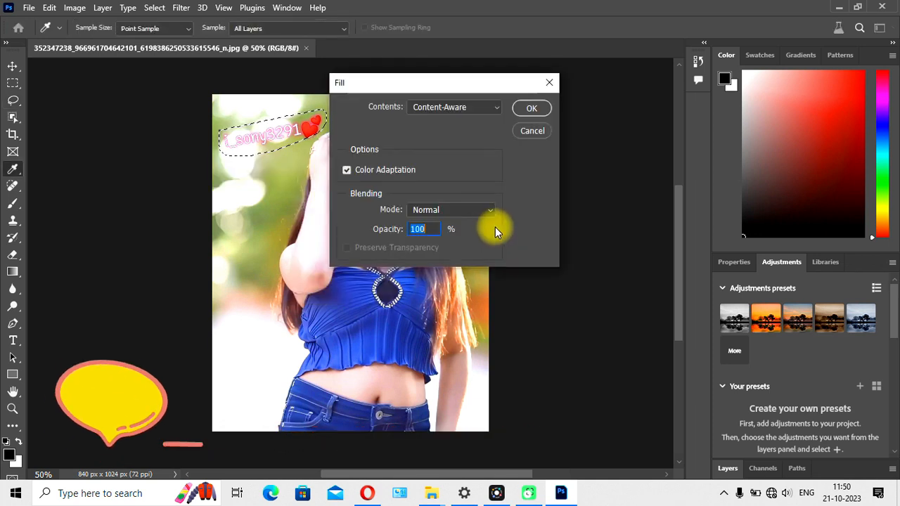
left_click(530, 109)
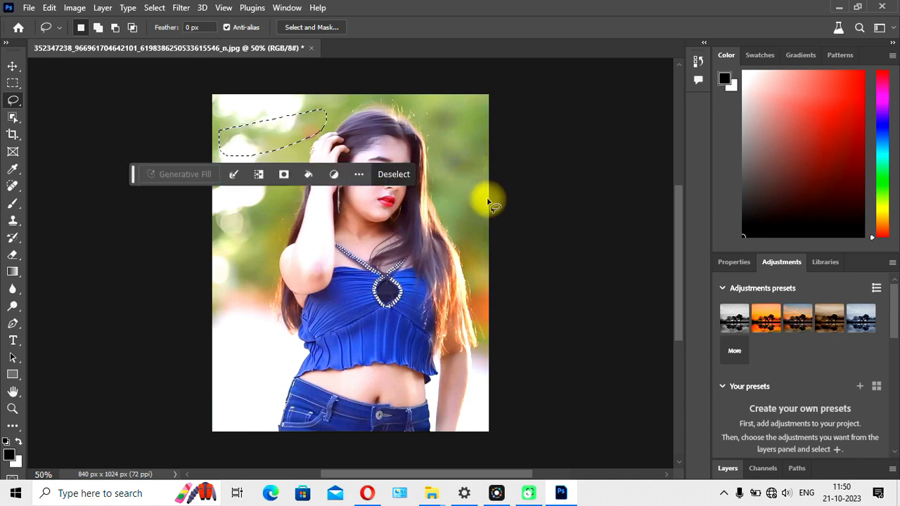
left_click(457, 202)
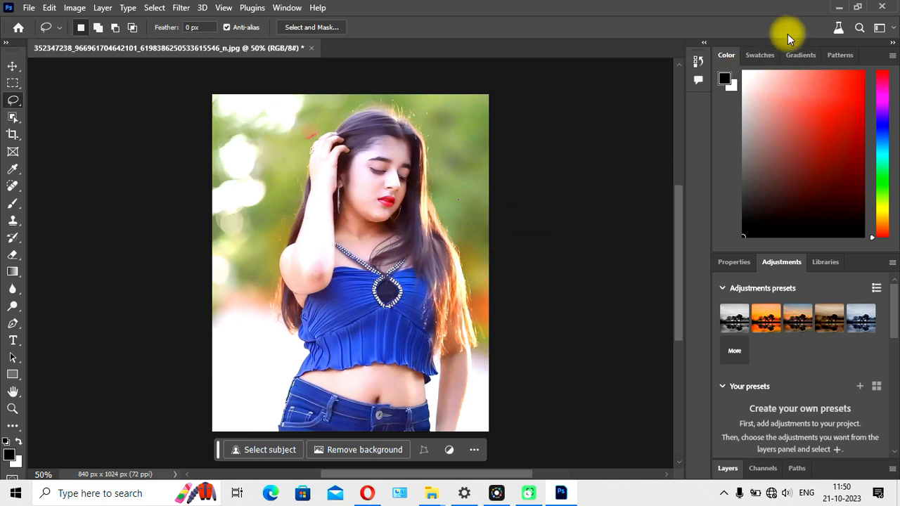
Quit Photoshop without saving the changes to the image.
left_click(888, 6)
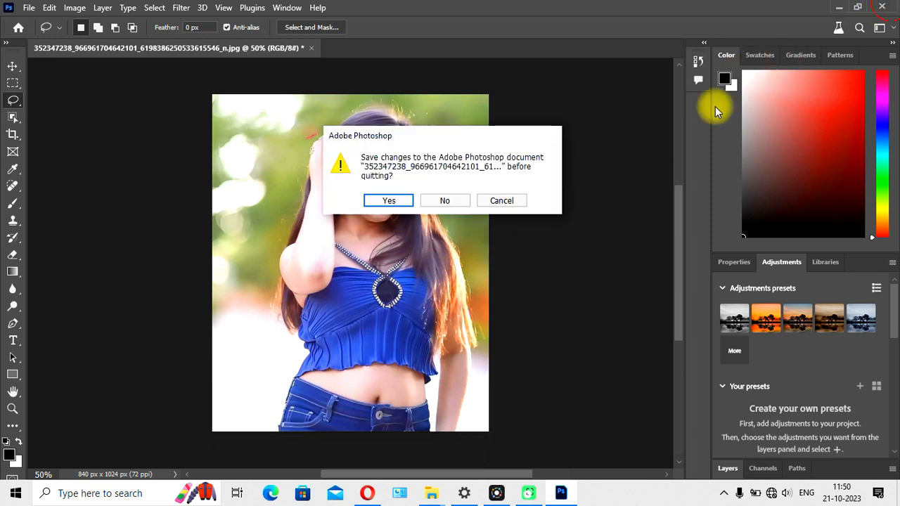
left_click(442, 201)
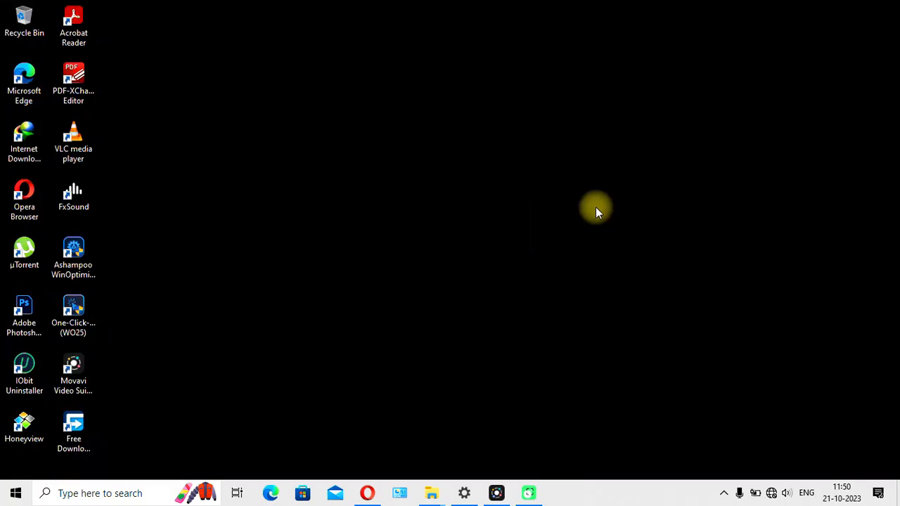